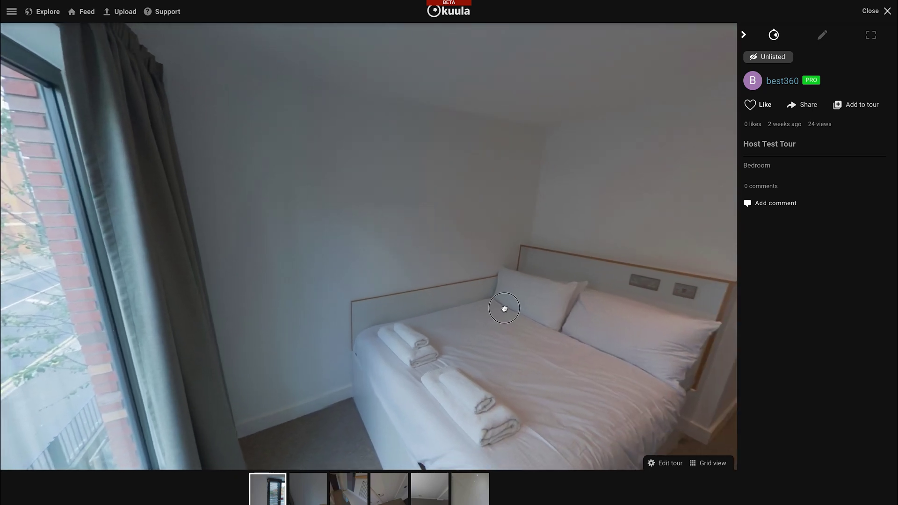
Step: Walk through the Host Test Tour from the bedroom into the bathroom and look around the room
click(504, 308)
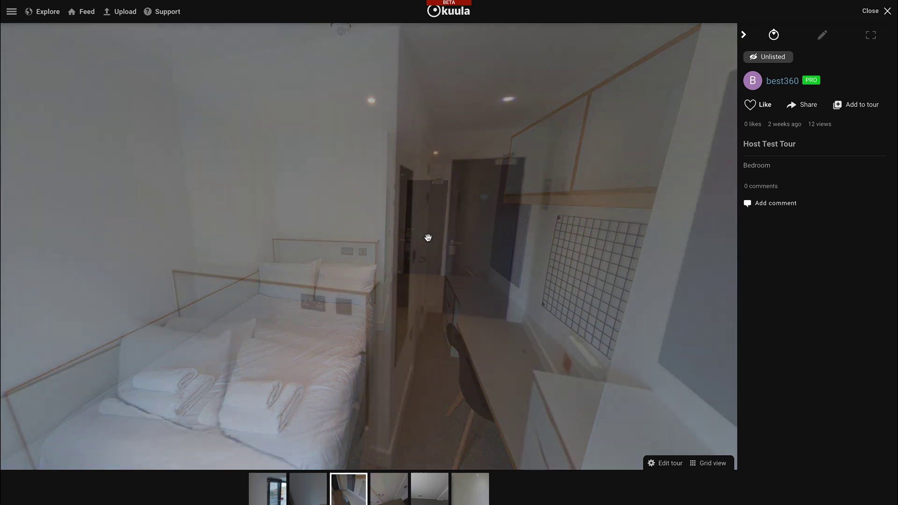
click(483, 239)
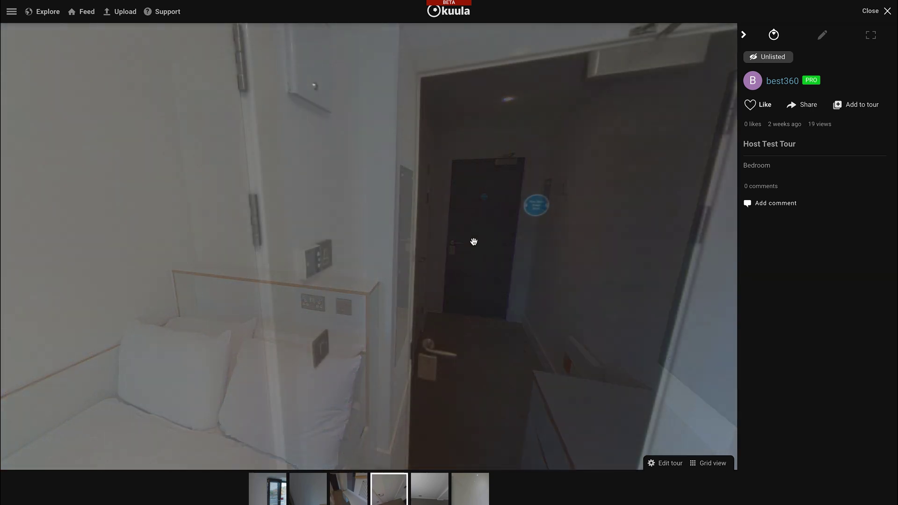
click(493, 257)
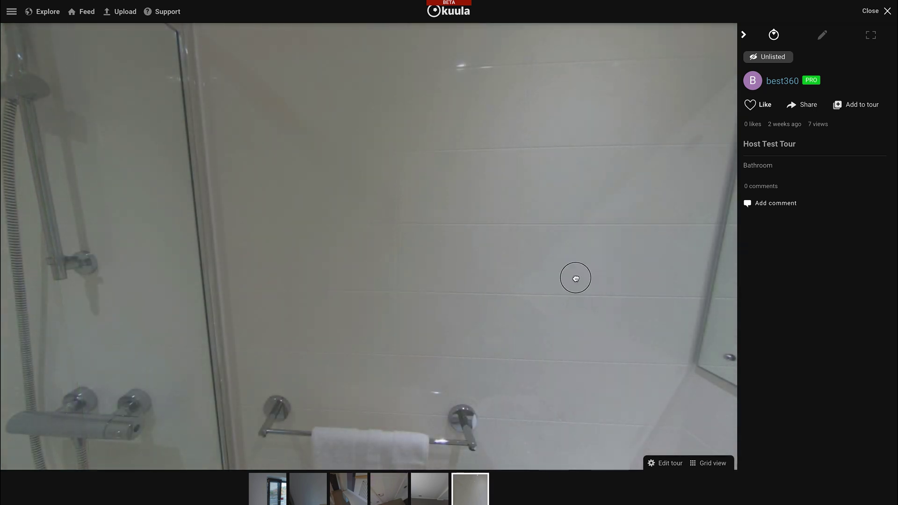
drag(575, 277, 252, 233)
drag(467, 257, 195, 263)
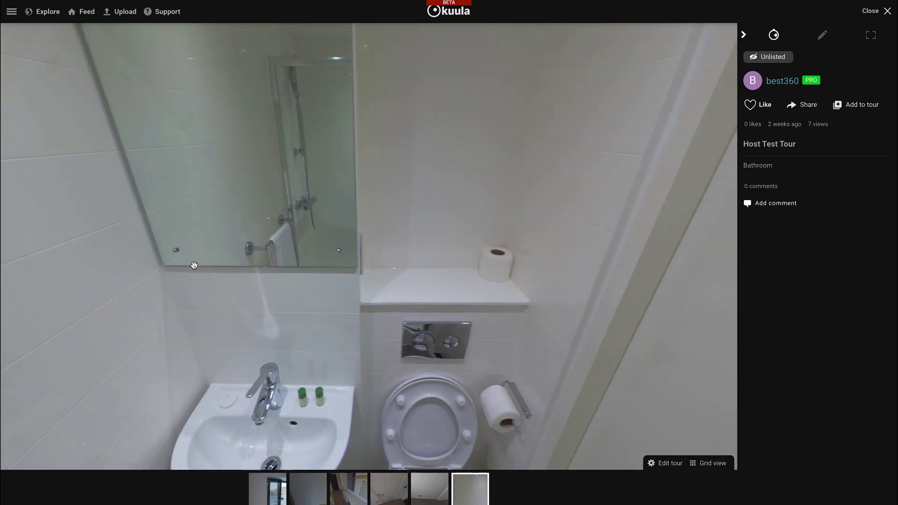
drag(457, 269, 287, 193)
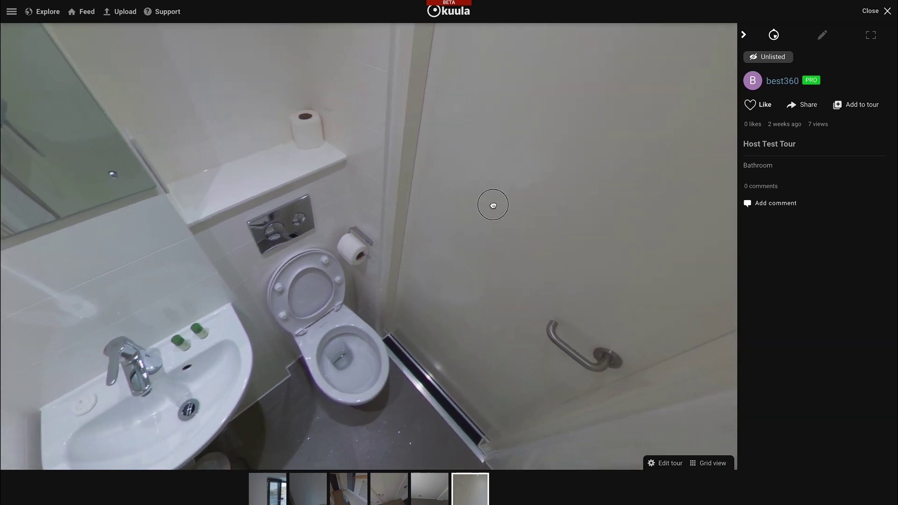
drag(491, 203, 308, 339)
click(413, 271)
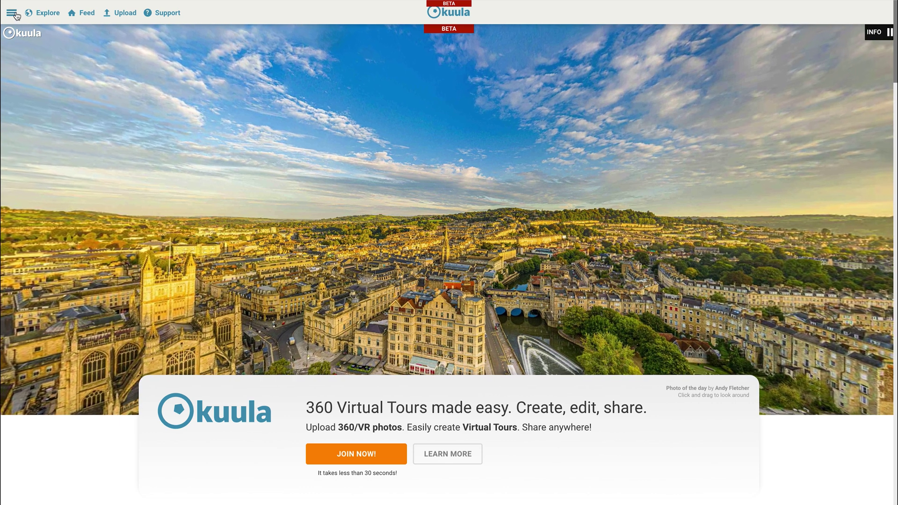
Step: In the account preferences, set the photo compression for new uploads to High quality (Kuula PRO) and save the changes
click(11, 13)
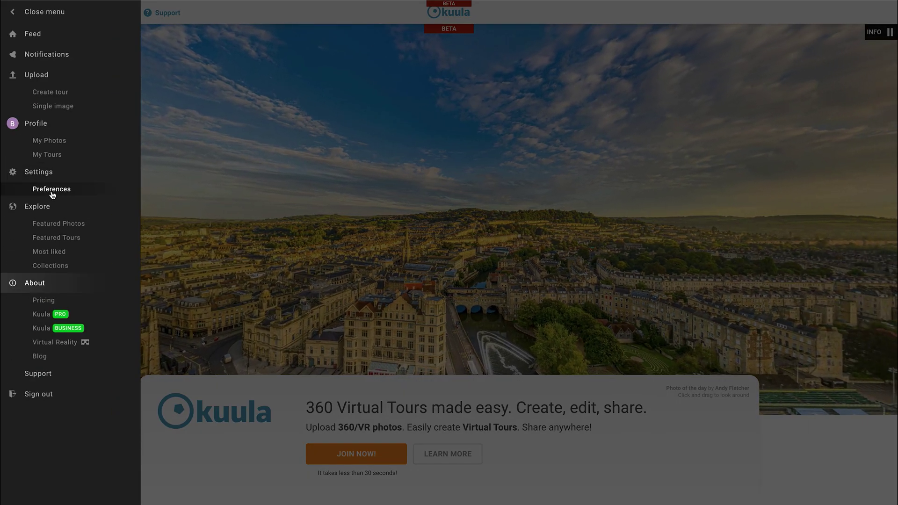
click(50, 189)
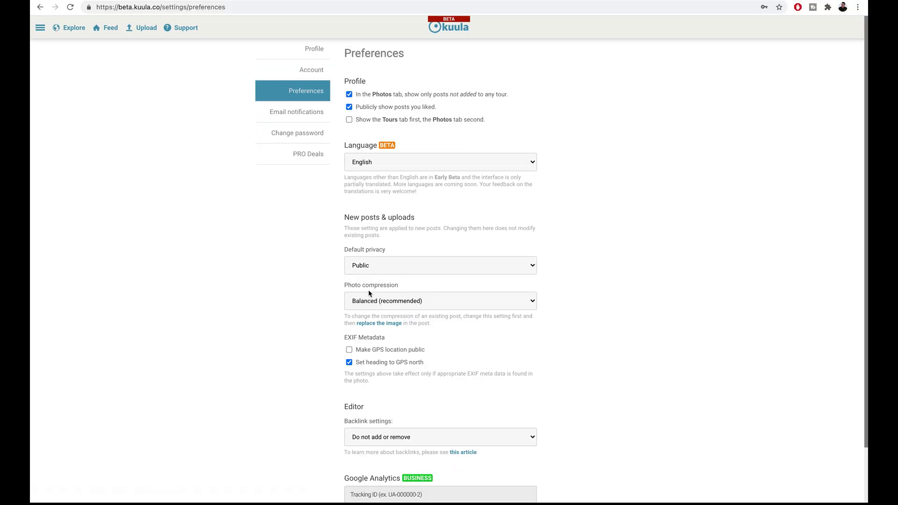
click(394, 307)
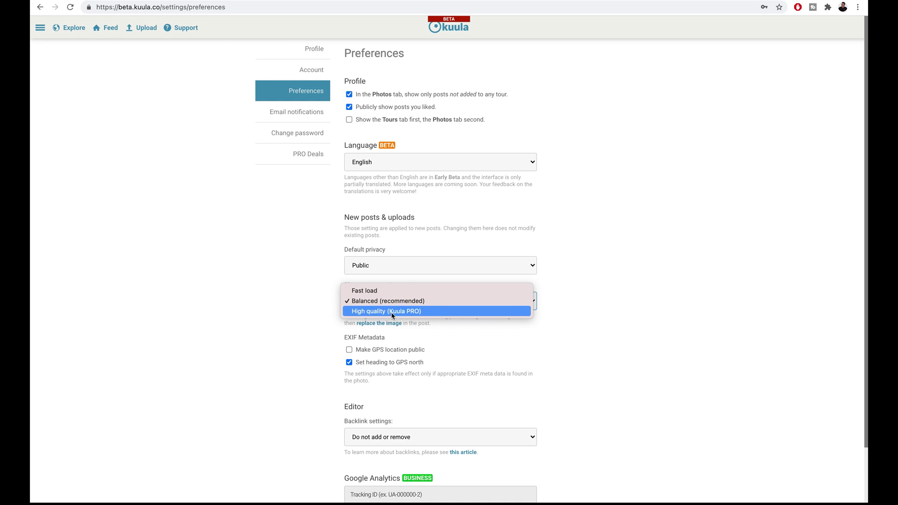
click(392, 311)
scroll(638, 367, down, 3)
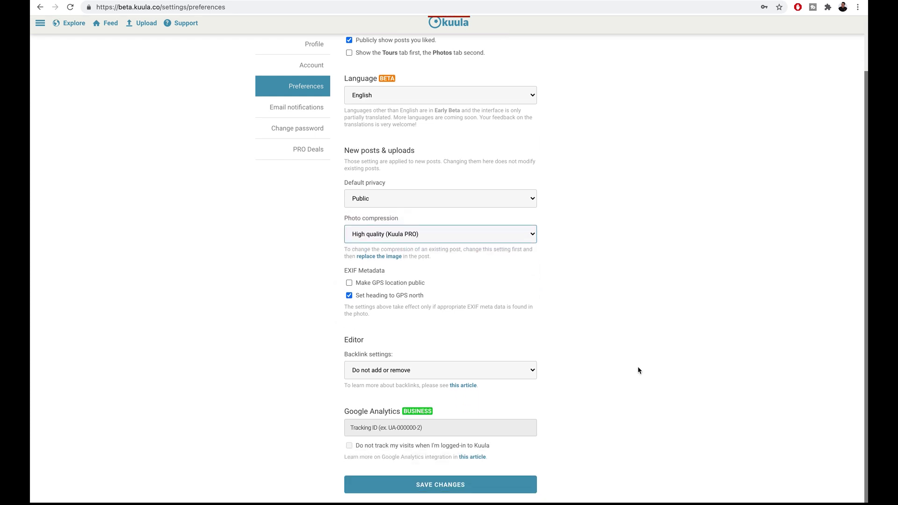
click(475, 491)
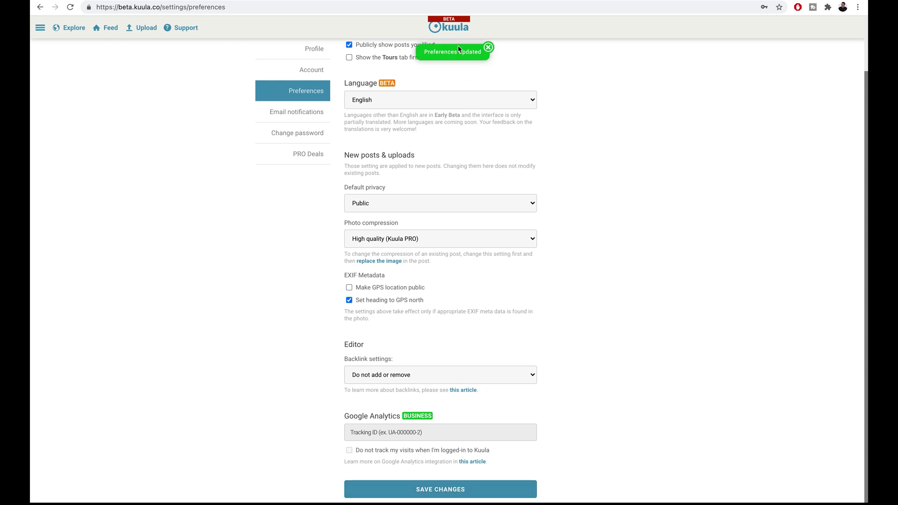
Step: Start creating a new tour and name it Kuula DEMO
click(457, 29)
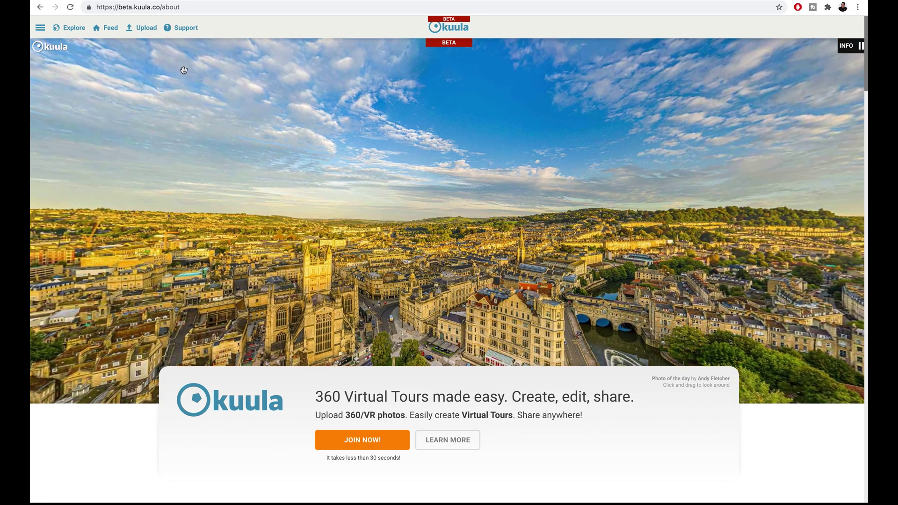
click(41, 29)
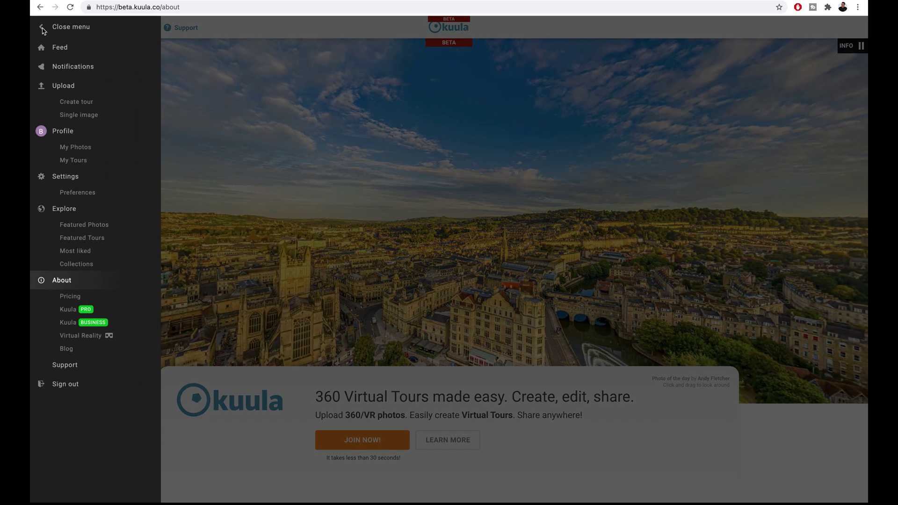
click(84, 101)
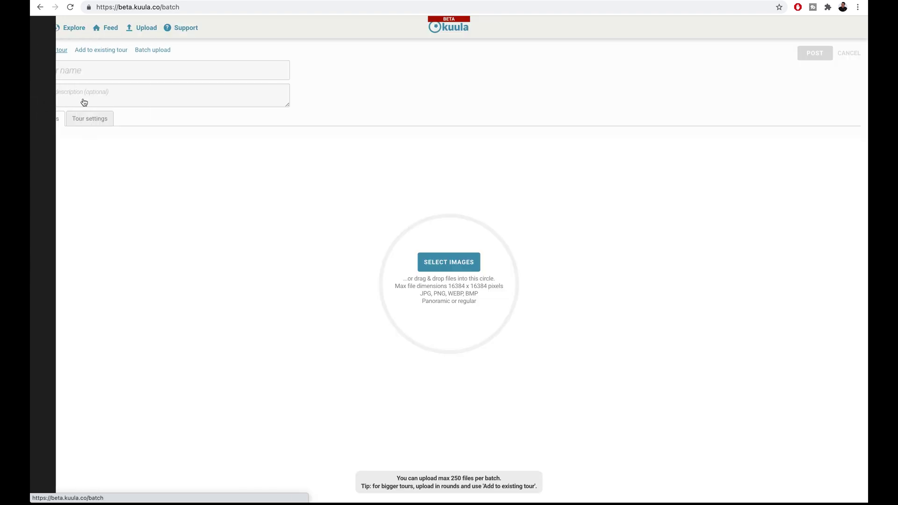
click(98, 71)
text(Kuula DEMO)
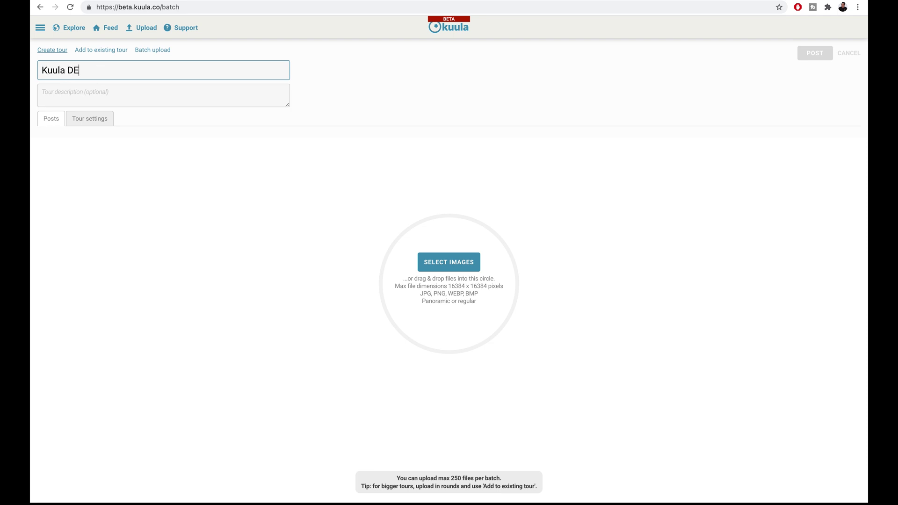
Step: Upload all six bedroom-1 images from the Virtual Tour Photos folder as the tour's posts
click(55, 123)
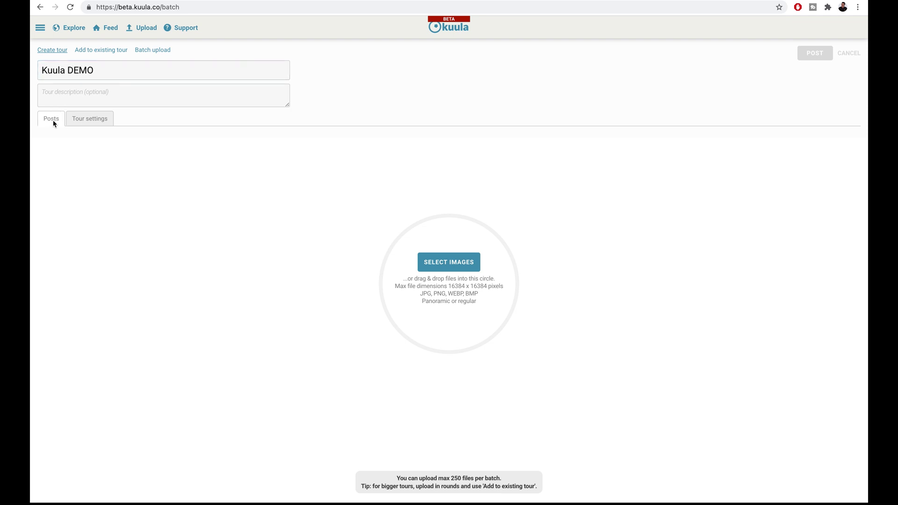
click(447, 267)
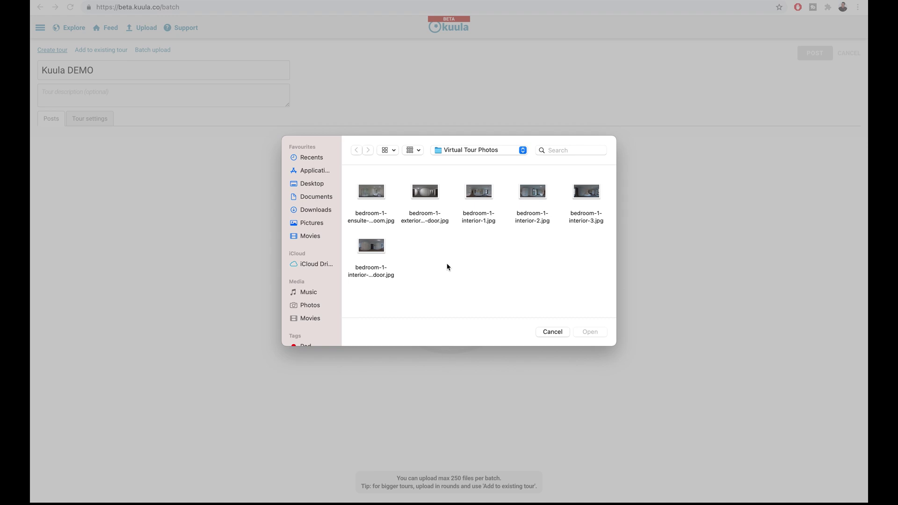
drag(367, 303, 589, 201)
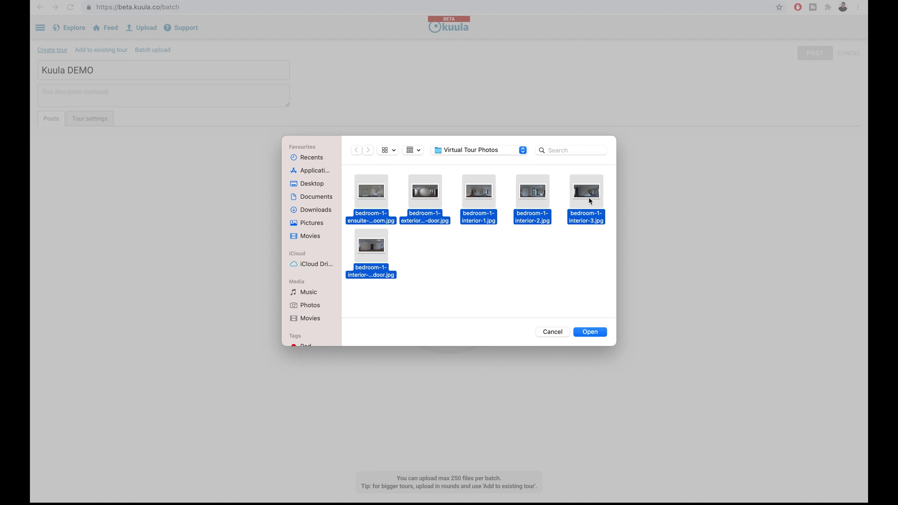
click(588, 333)
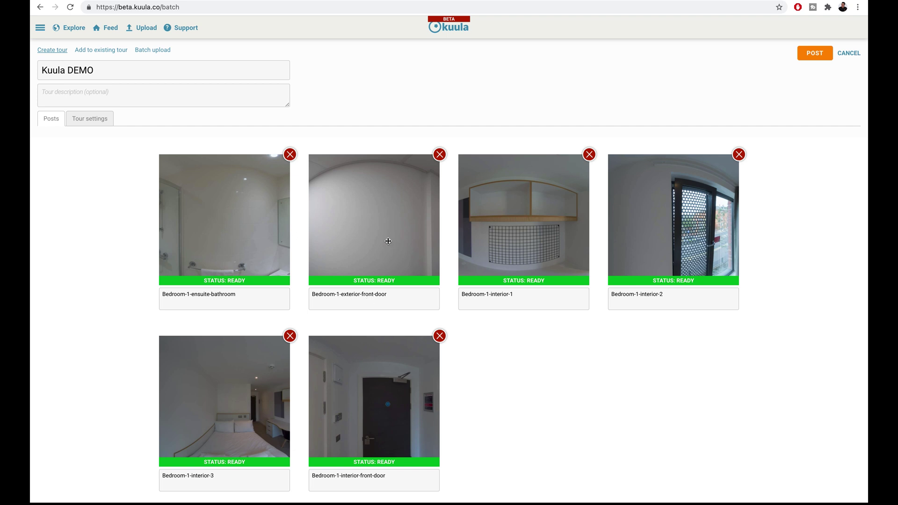
Step: Reorder the photos so exterior-front-door comes first, followed by interior-front-door, interior-1 and ensuite-bathroom
drag(389, 242, 164, 234)
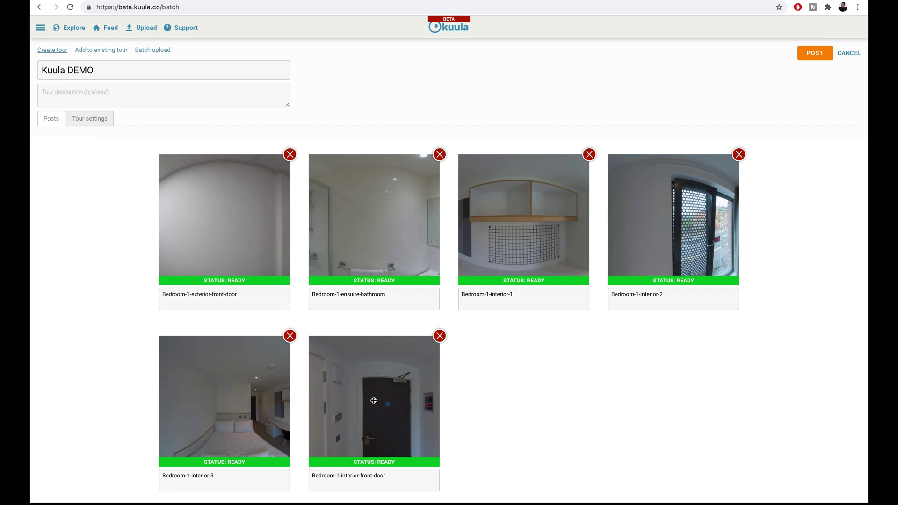
drag(374, 400, 322, 267)
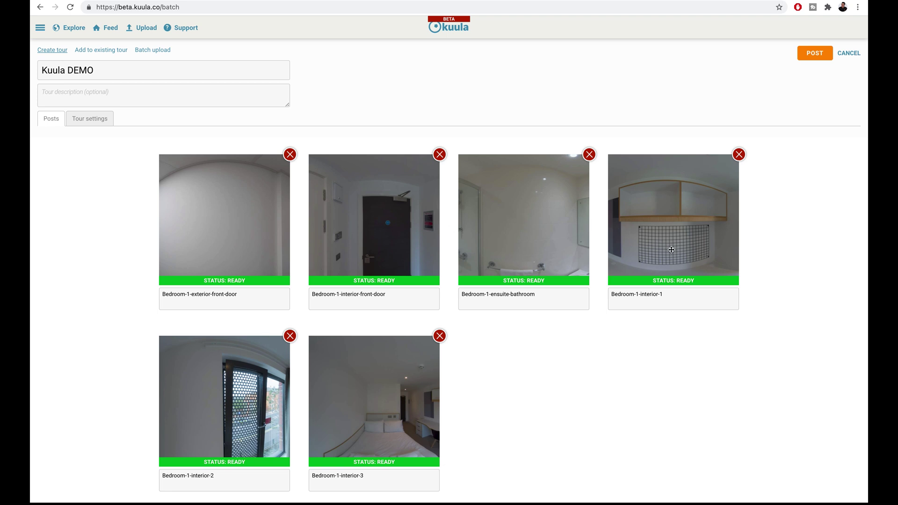
drag(671, 250, 480, 247)
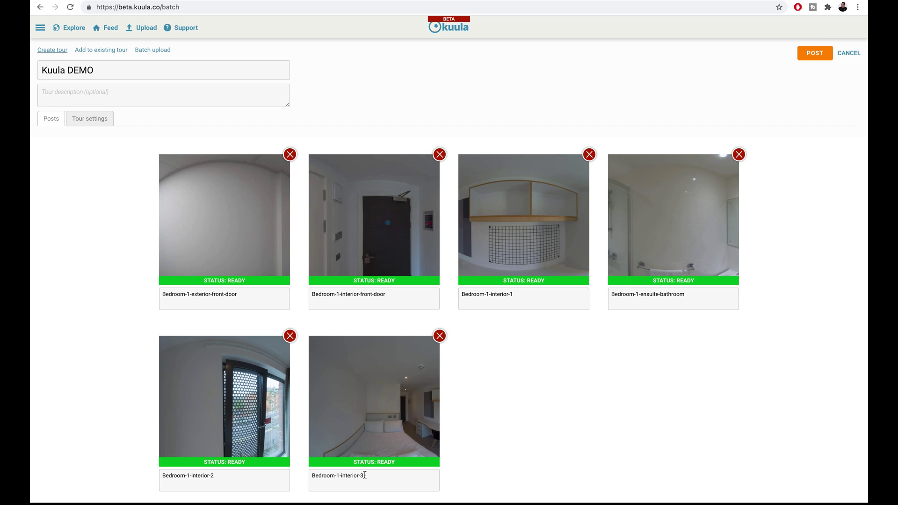
Step: In the tour settings, set the privacy to Private and choose Crossfade as the transition type
click(103, 123)
click(97, 155)
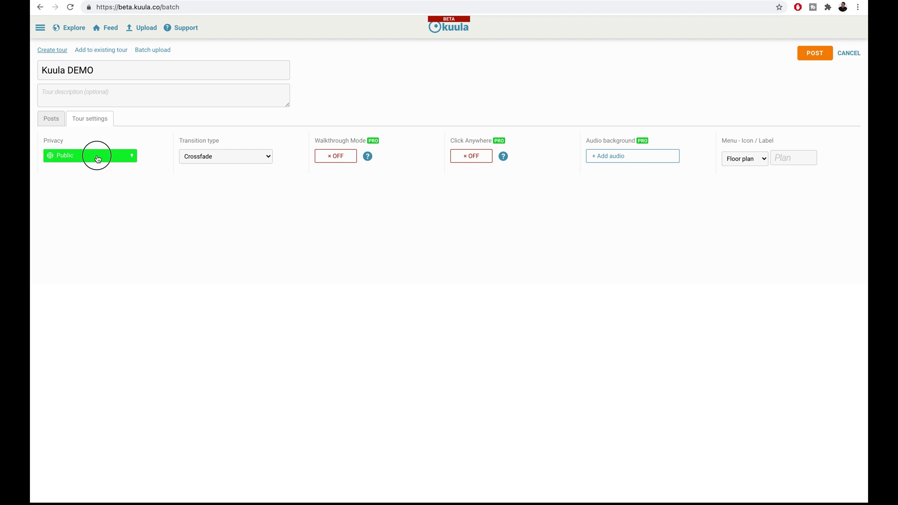
click(86, 238)
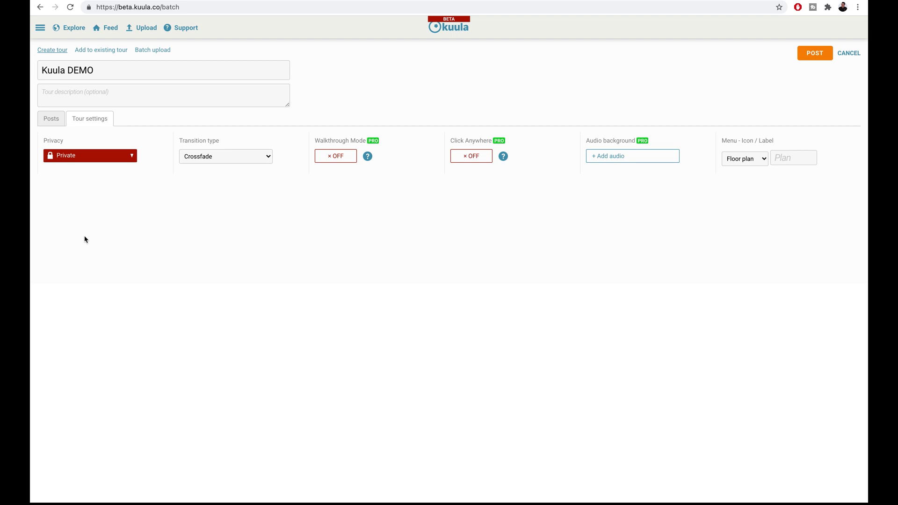
click(252, 158)
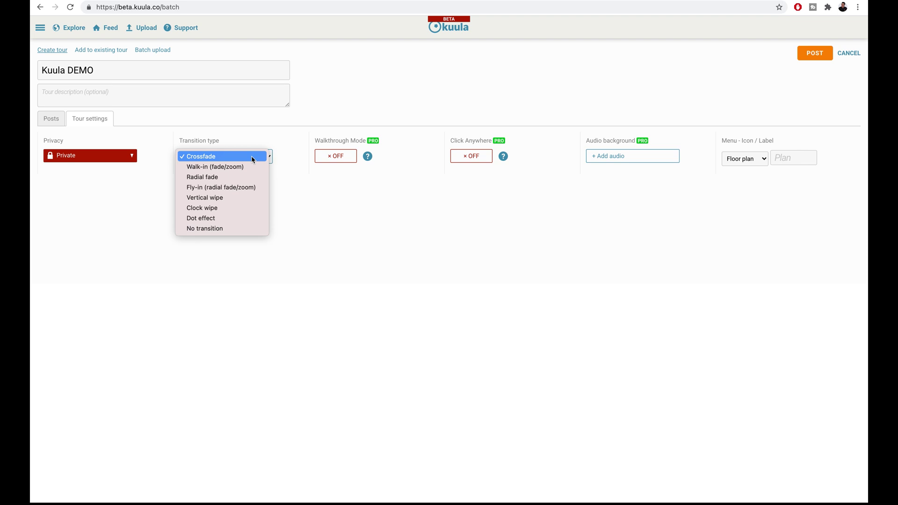
click(252, 159)
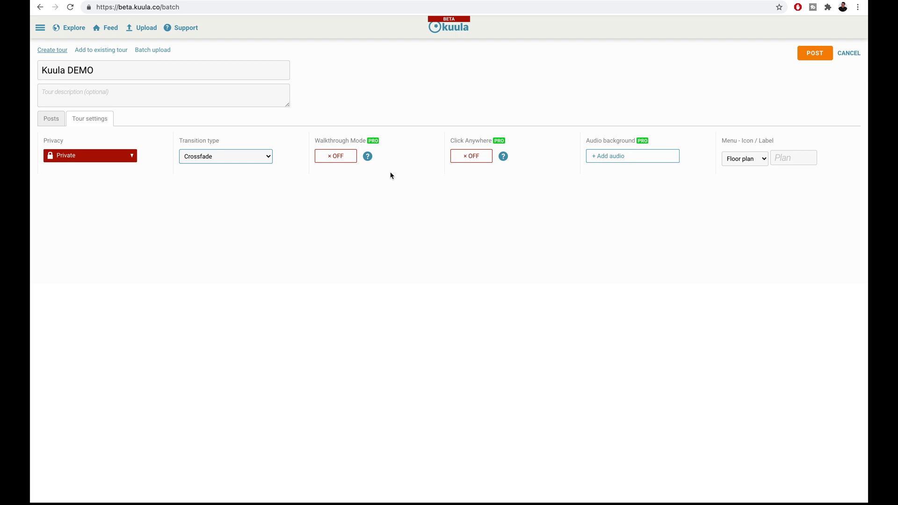
Step: Turn on Walkthrough Mode and Click Anywhere for the tour, and post it
click(345, 159)
click(470, 160)
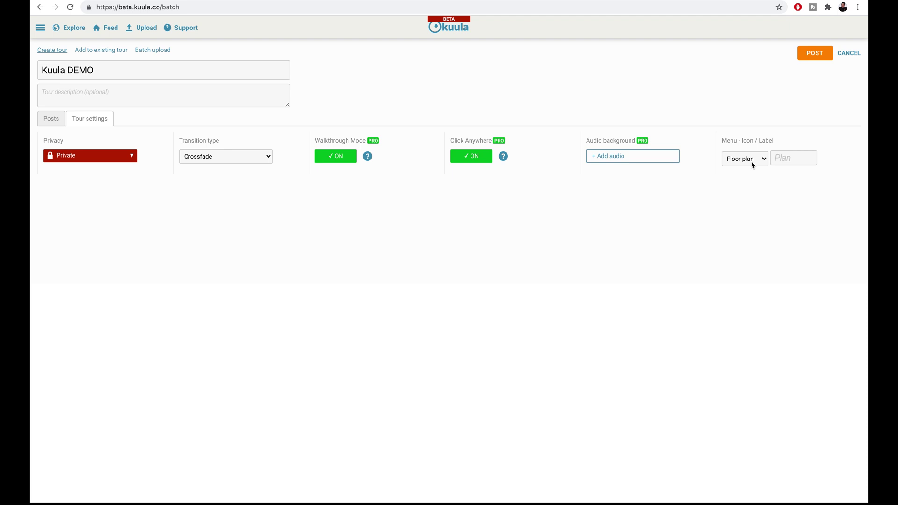
click(815, 59)
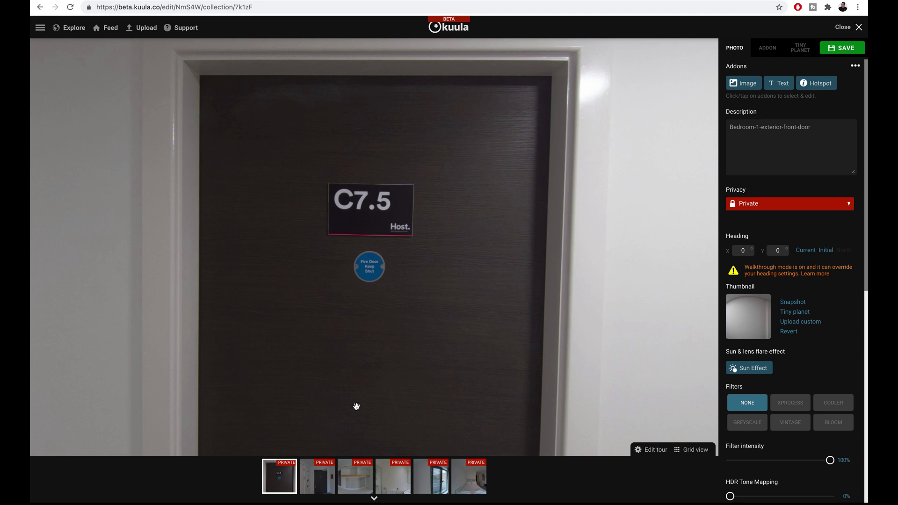
Step: Add a hotspot linking to Bedroom-1-interior-front-door and place it over the blue fire door sign on the exterior door
mouse_move(279, 491)
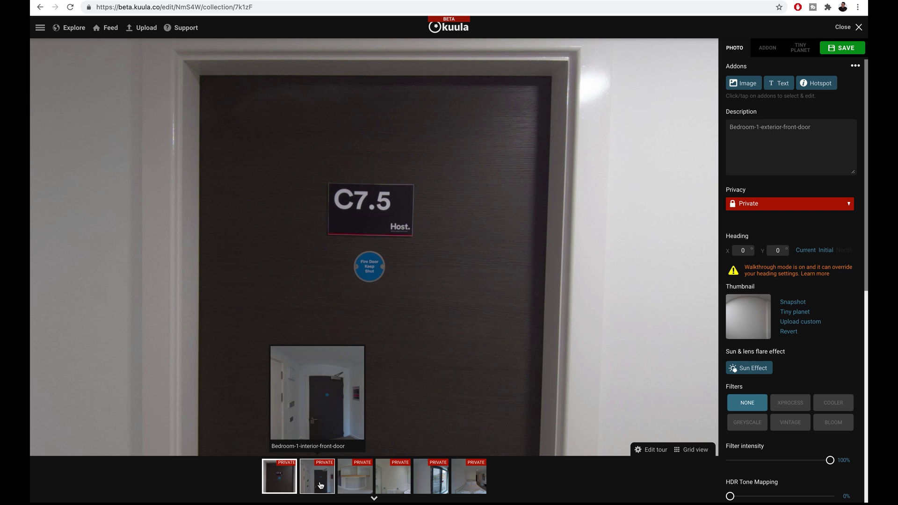
drag(320, 485, 369, 270)
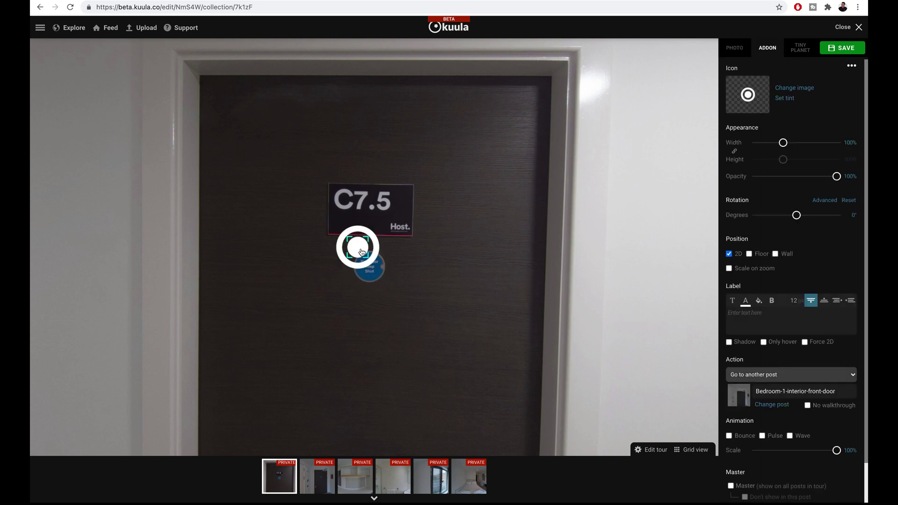
mouse_move(362, 257)
mouse_down()
mouse_move(396, 276)
mouse_move(343, 278)
mouse_move(371, 270)
mouse_up()
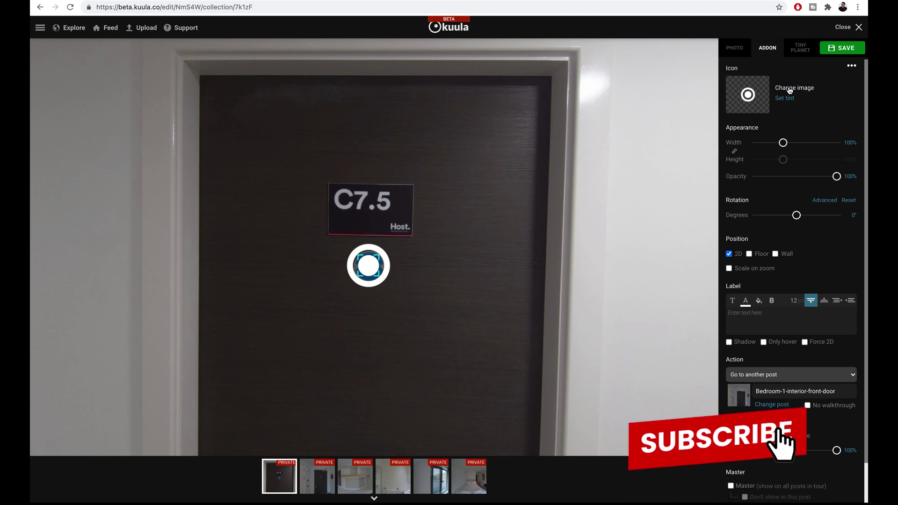
Step: Examine the built-in icons and the custom image upload option for the hotspot, leaving without choosing a replacement
click(789, 89)
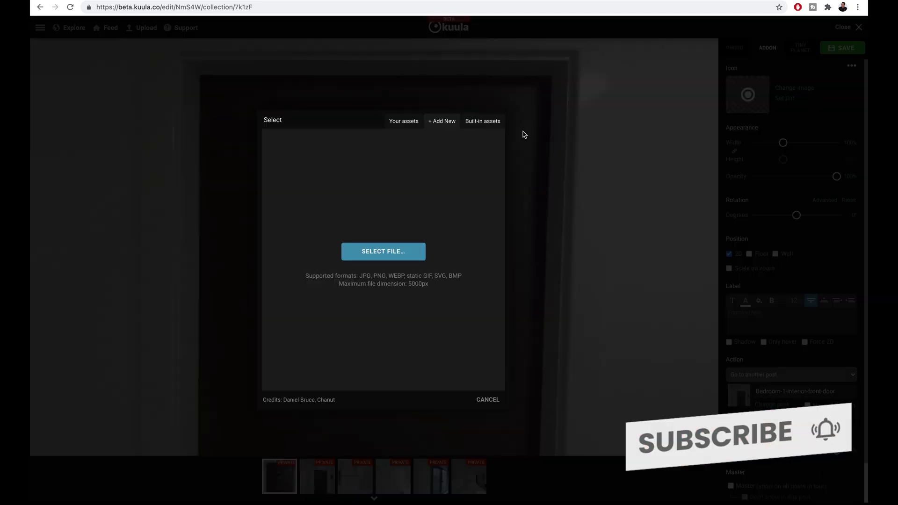
click(488, 123)
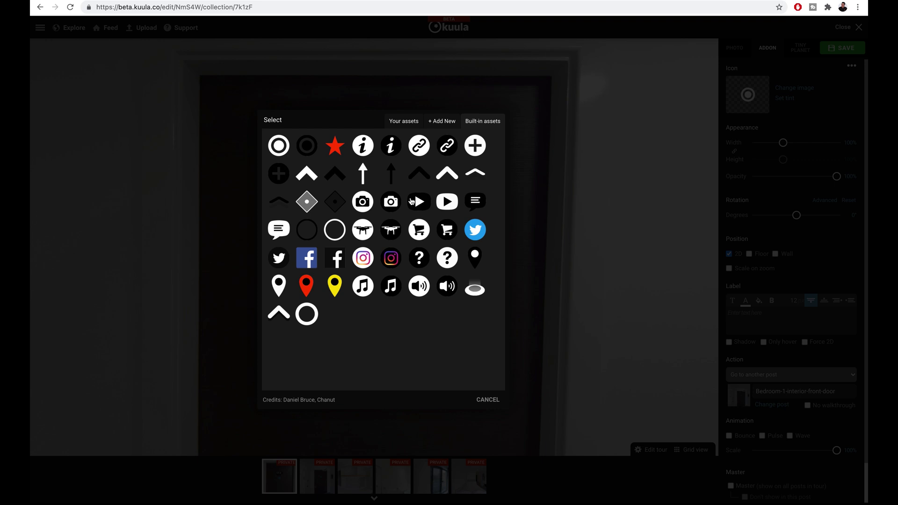
click(442, 124)
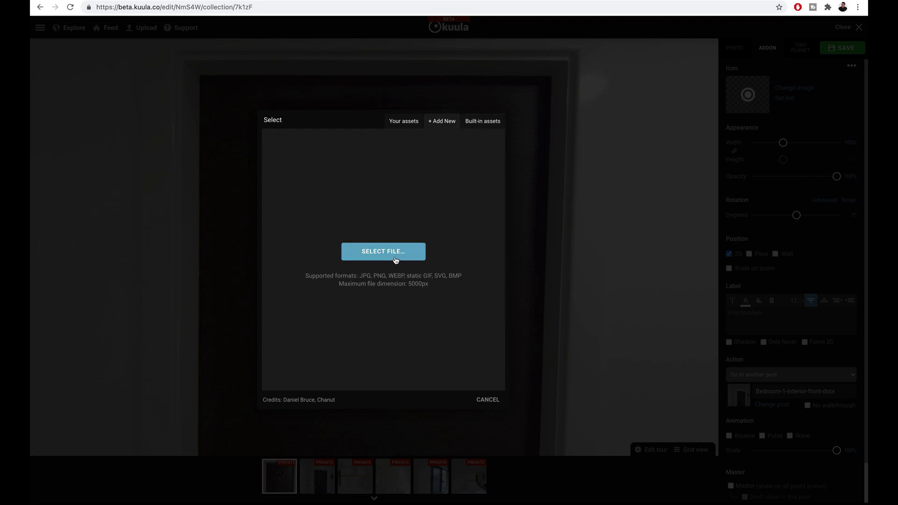
click(483, 401)
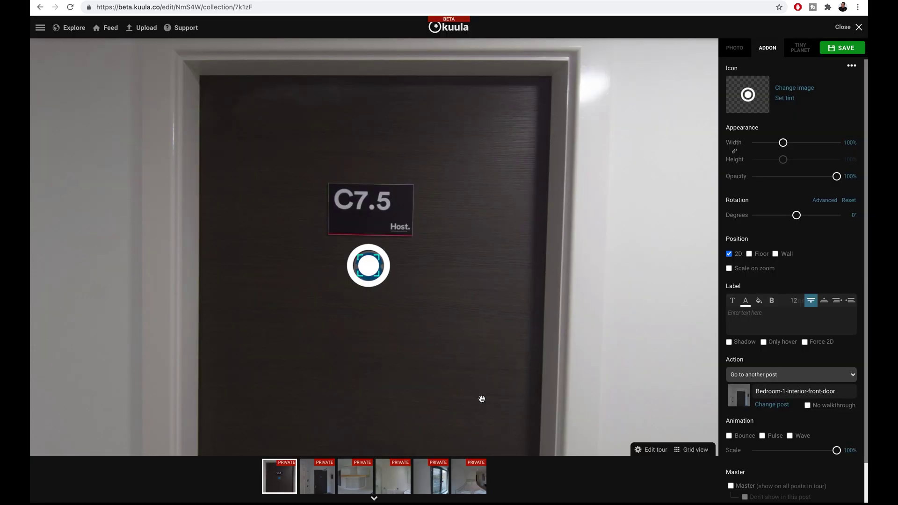
Step: Check the hotspot's tint colours without changing them, set its opacity to 0%, and save the scene
click(785, 98)
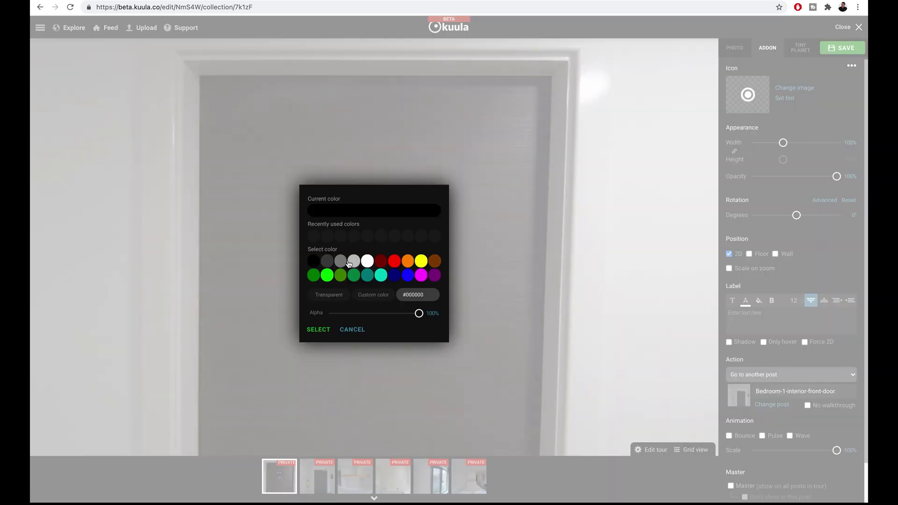
click(359, 328)
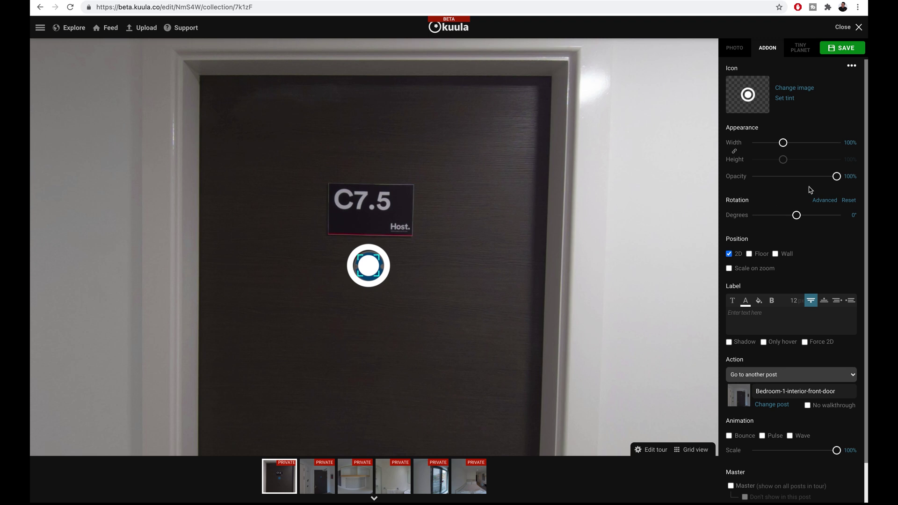
drag(836, 177, 722, 183)
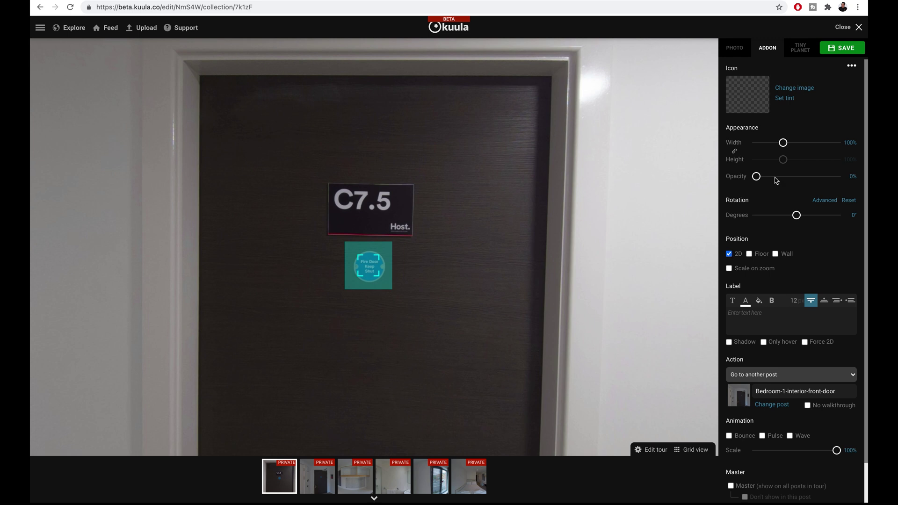
click(844, 48)
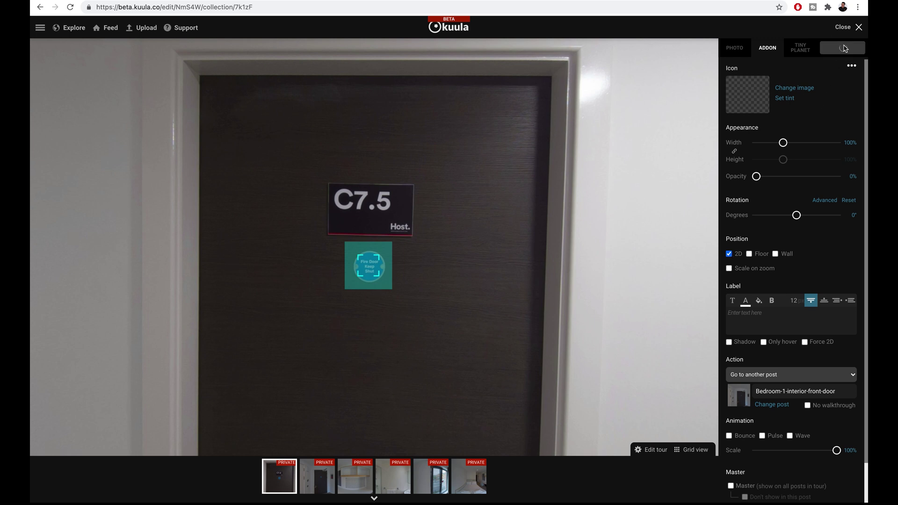
Step: In the Bedroom-1-interior-front-door scene, add a hotspot linking to Bedroom-1-exterior-front-door over the blue sign on the dark door
click(325, 494)
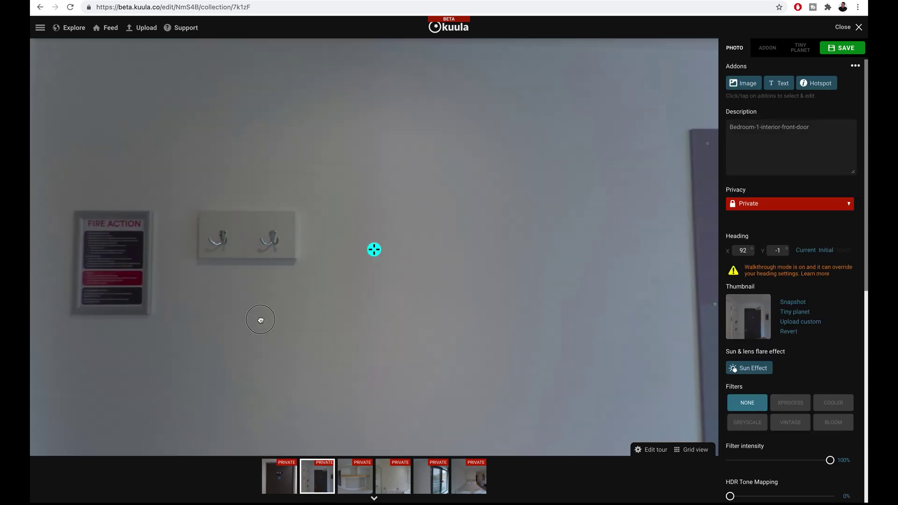
drag(261, 316, 615, 321)
drag(357, 292, 429, 296)
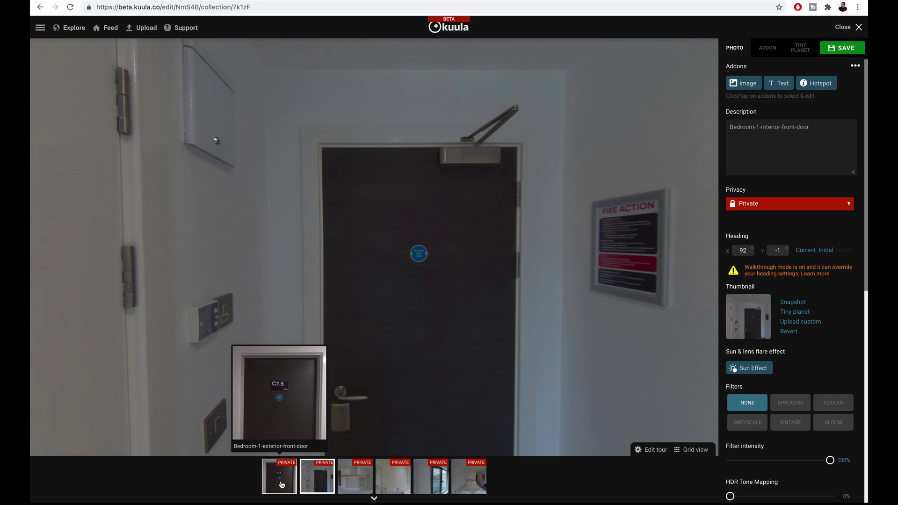
drag(281, 484, 419, 257)
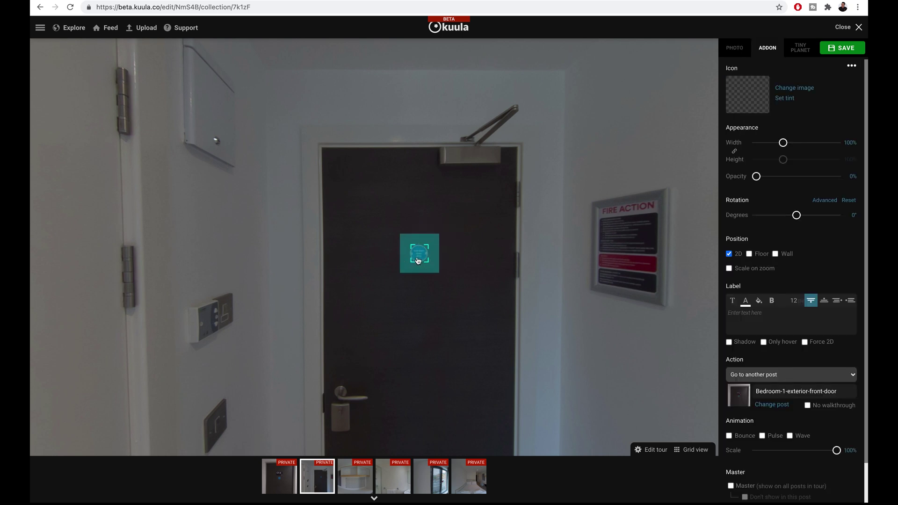
Step: Add a hotspot linking to Bedroom-1-ensuite-bathroom on the upper part of the white door beside the front door
drag(229, 304, 541, 286)
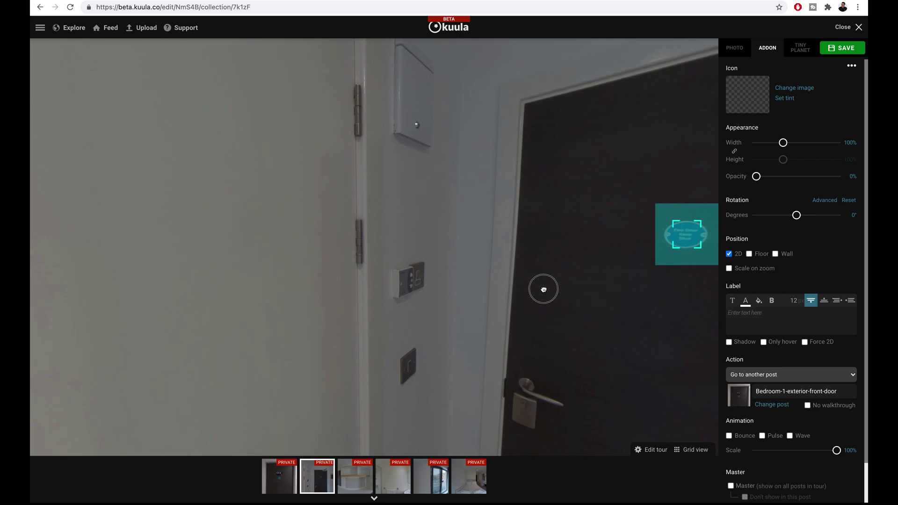
drag(248, 266, 473, 273)
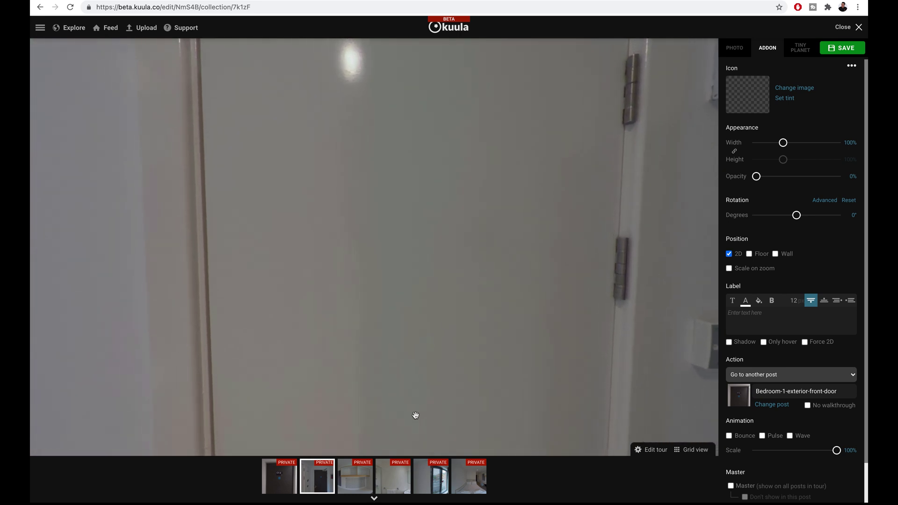
mouse_move(398, 484)
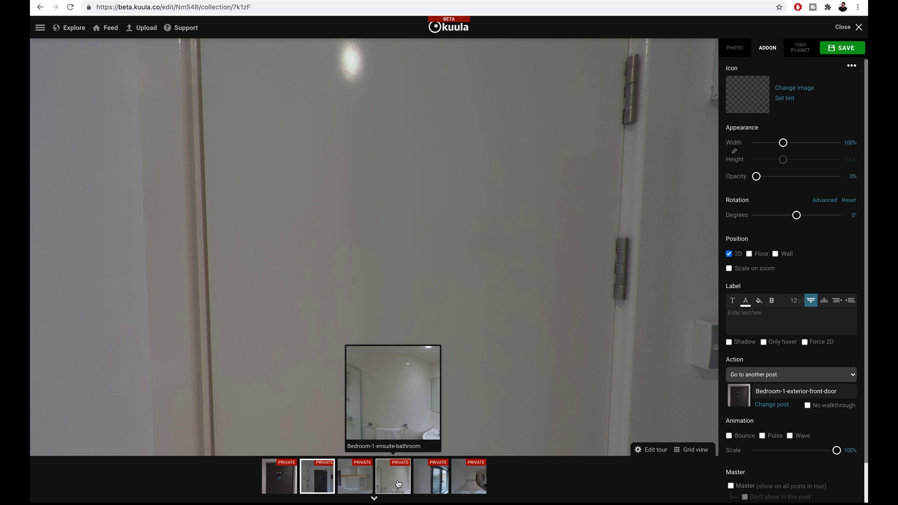
drag(398, 483, 433, 184)
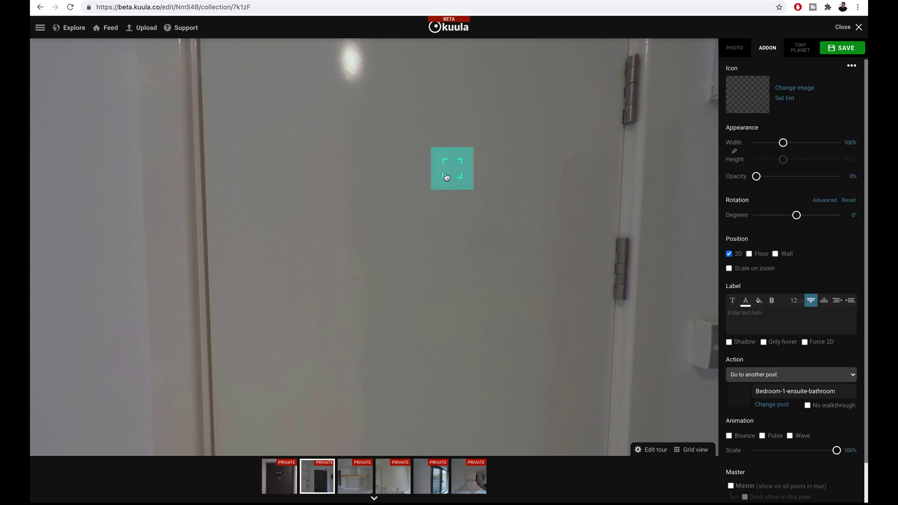
Step: Add a hotspot linking to Bedroom-1-interior-1 on the carpet between desk and bed, set its position to Floor, and save the scene
drag(322, 279, 511, 240)
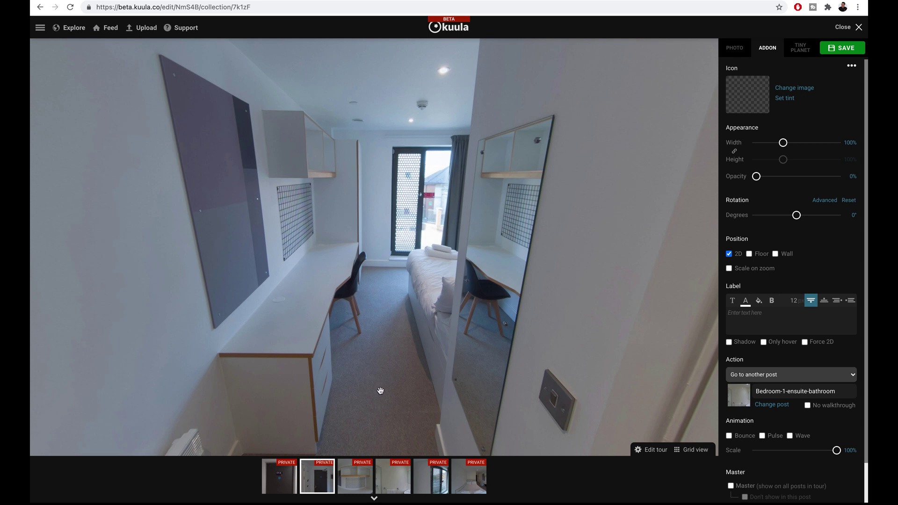
drag(358, 476, 388, 323)
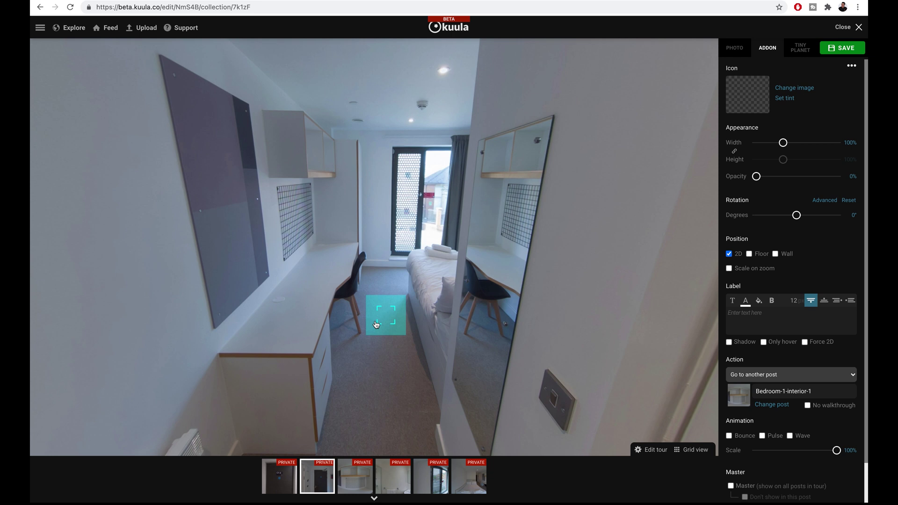
click(749, 254)
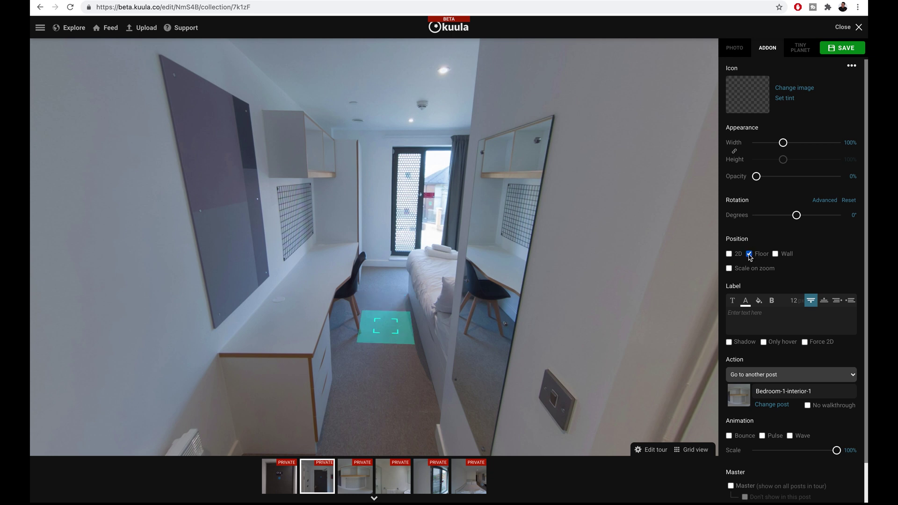
mouse_move(355, 476)
click(360, 474)
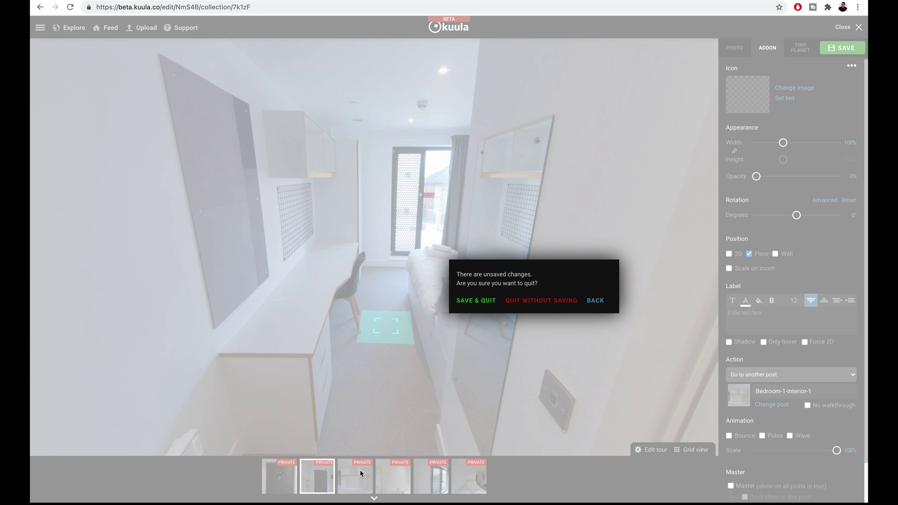
click(478, 300)
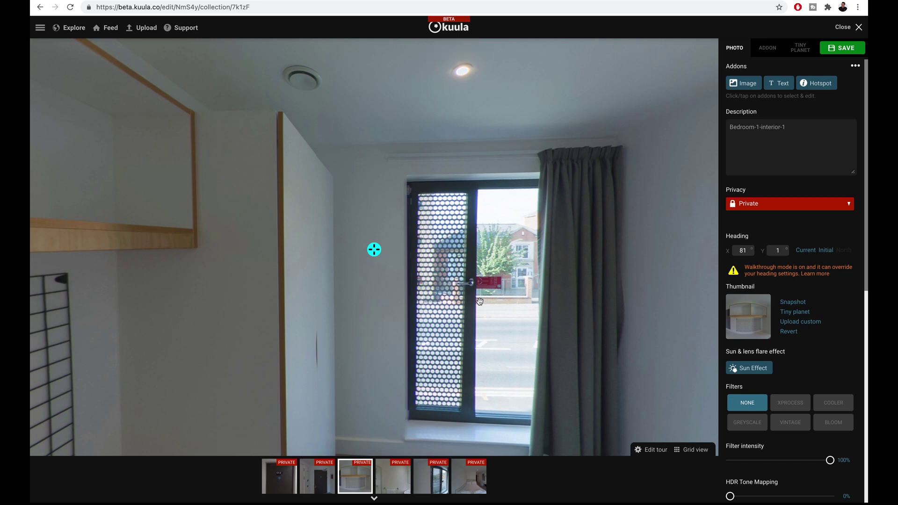
Step: In Bedroom-1-interior-1, place a floor hotspot linking to Bedroom-1-interior-front-door on the carpet before the dark door, rotated -6°
drag(583, 276, 260, 267)
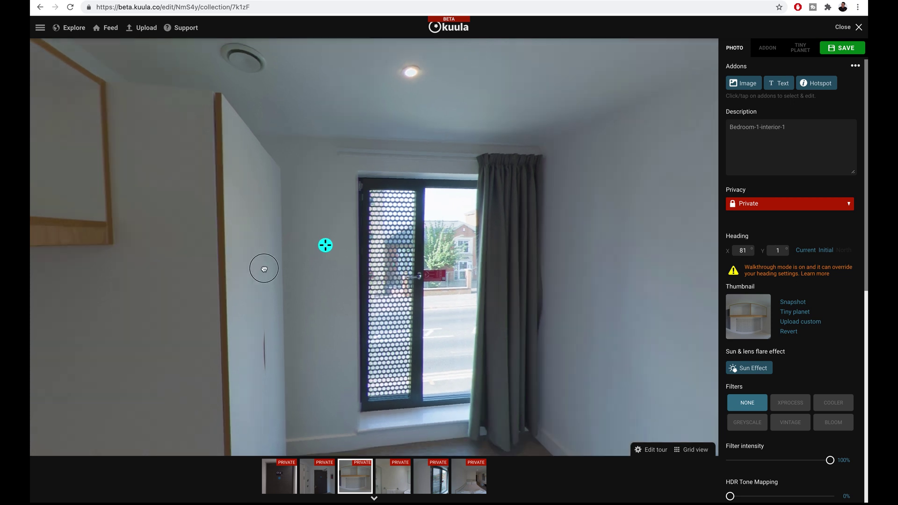
drag(527, 248, 206, 257)
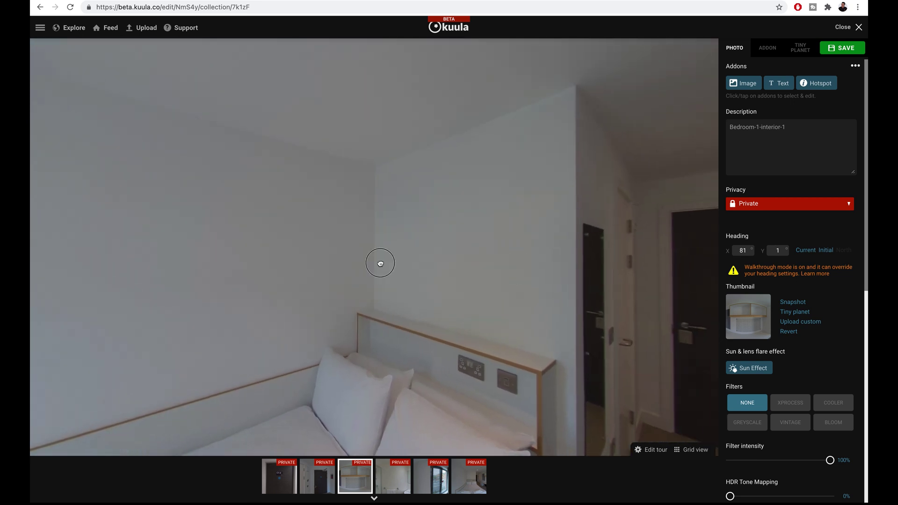
drag(379, 263, 241, 245)
click(327, 484)
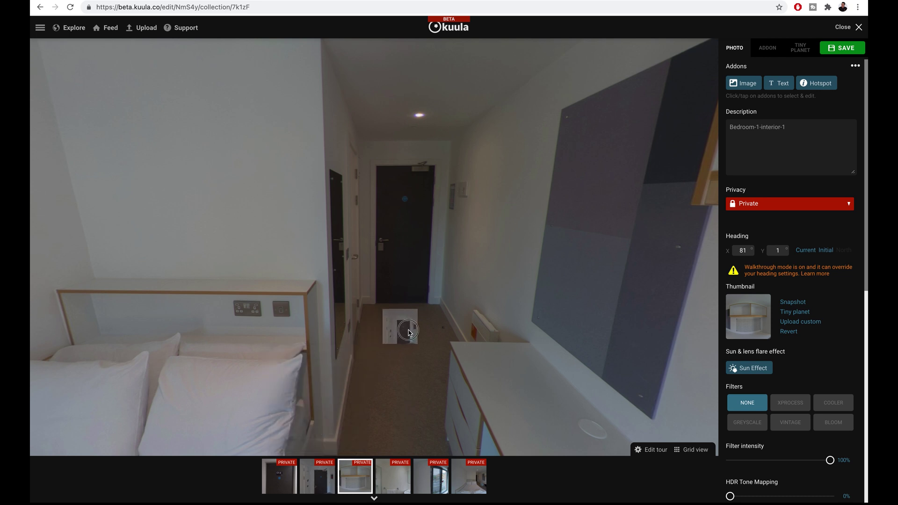
drag(408, 334, 400, 326)
drag(796, 215, 795, 216)
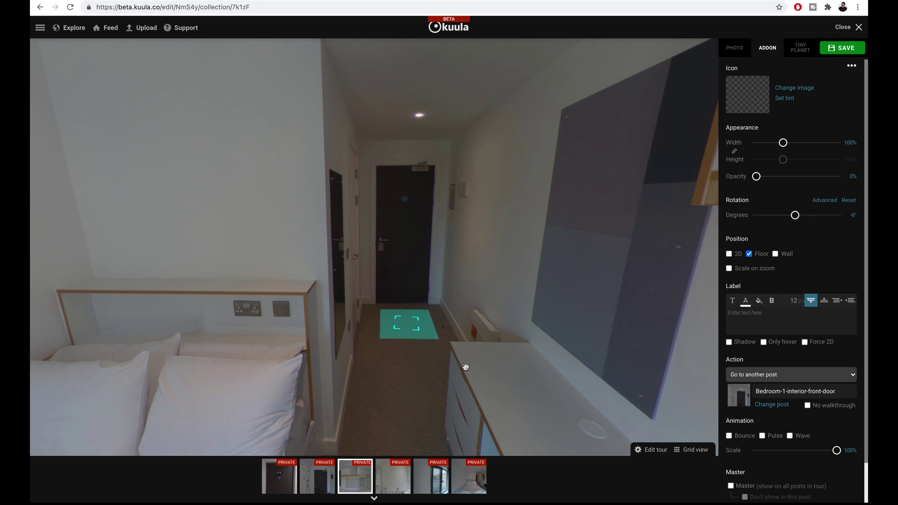
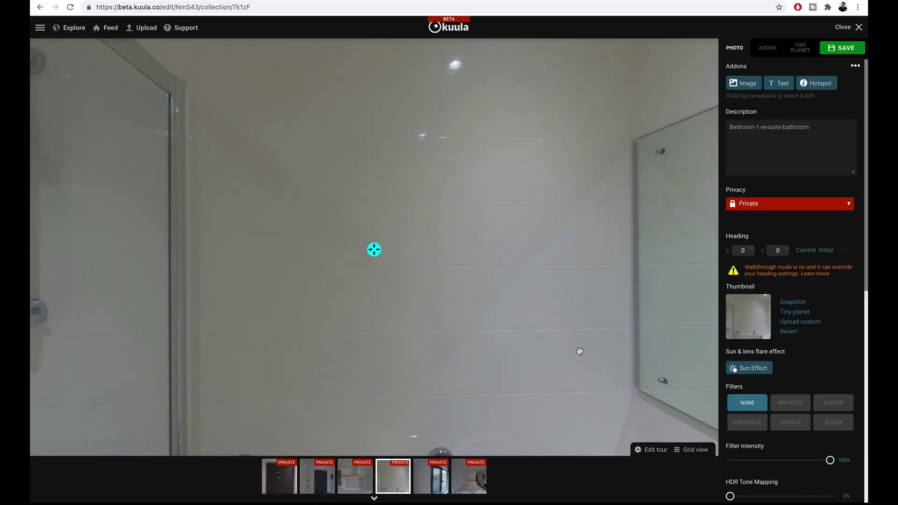
Step: In Bedroom-1-ensuite-bathroom, add a 2D hotspot linking to Bedroom-1-interior-front-door in the middle of the door, then save and leave the editor
drag(577, 352, 207, 356)
drag(583, 295, 138, 293)
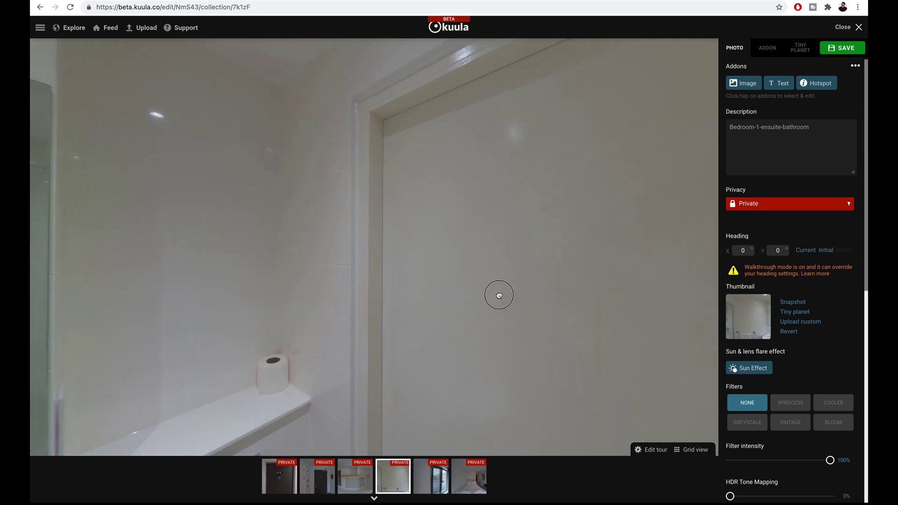
drag(497, 295, 262, 294)
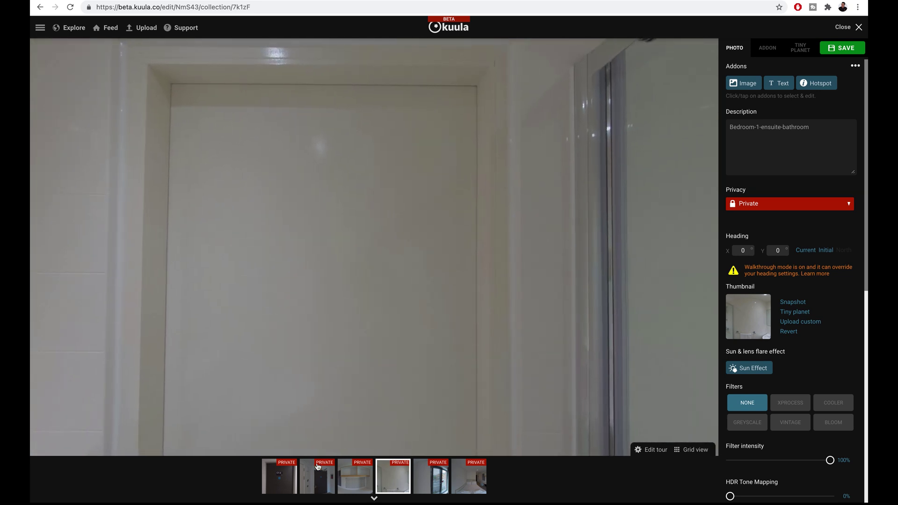
mouse_move(319, 479)
drag(319, 479, 333, 268)
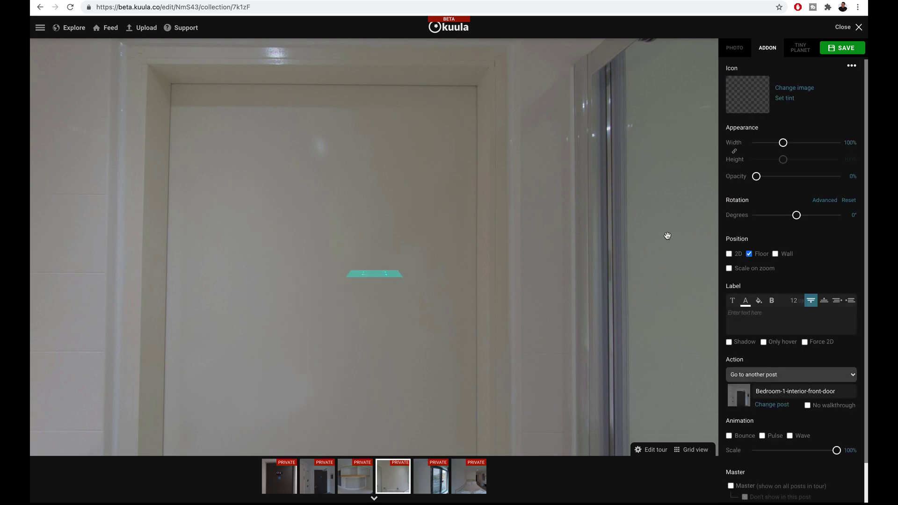
click(728, 254)
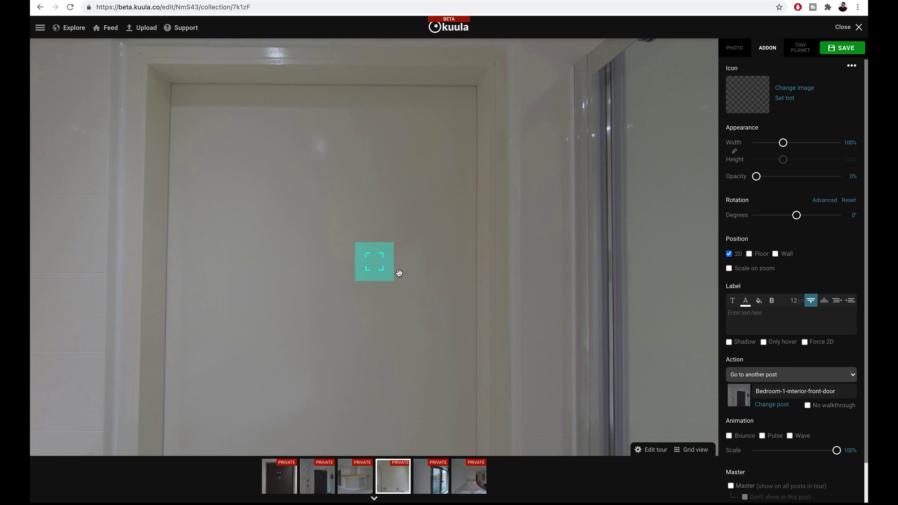
drag(377, 269, 341, 268)
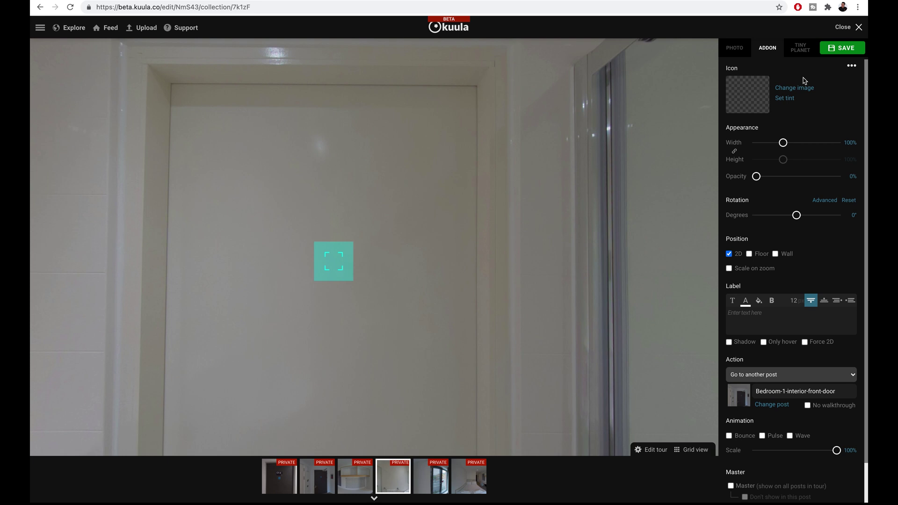
click(839, 52)
click(860, 28)
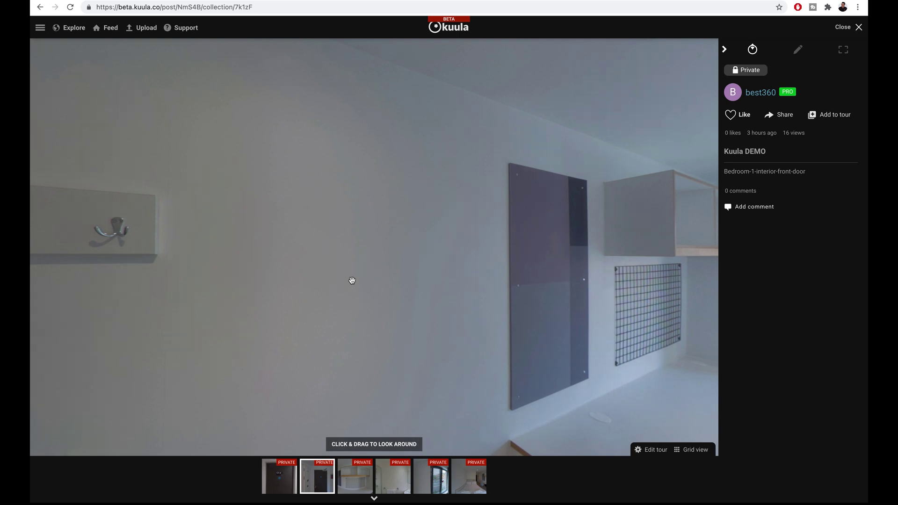
Step: Test the hotspots by going from the interior front door into the bedroom, back to the door, and out to the corridor
drag(491, 280, 198, 265)
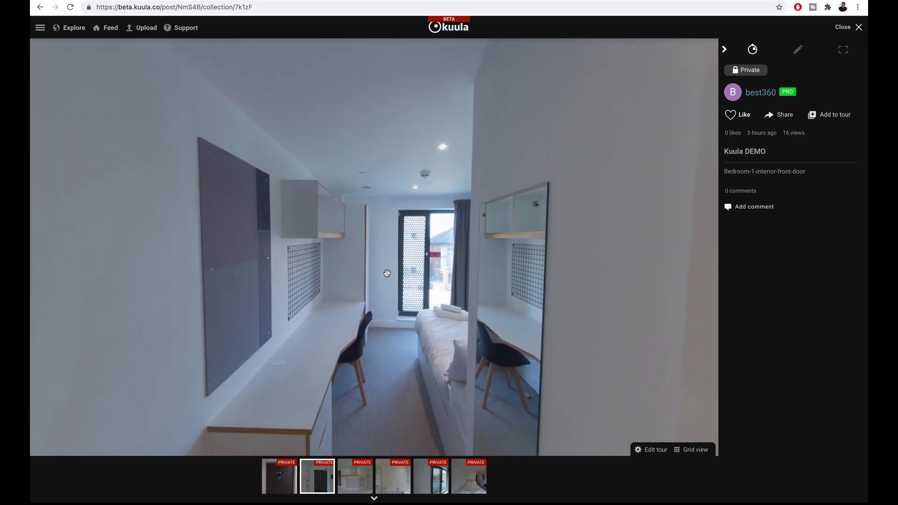
click(387, 273)
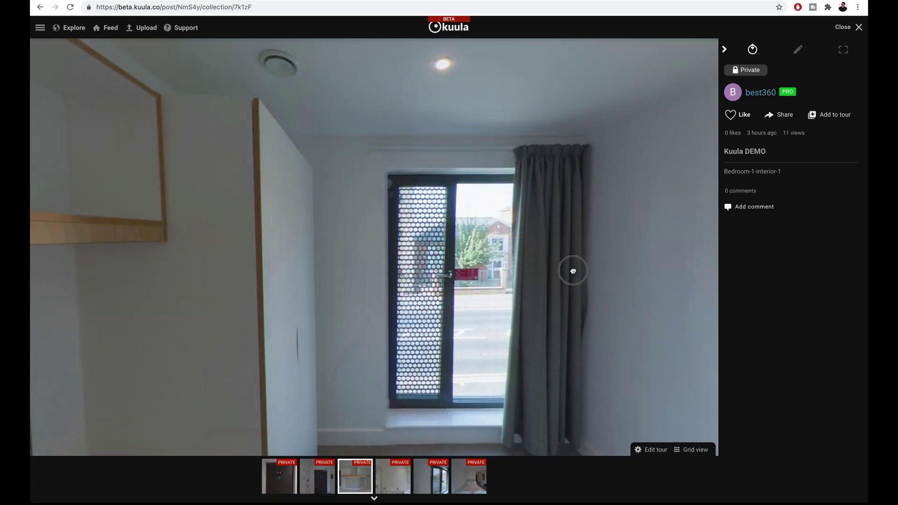
drag(573, 271, 196, 271)
drag(493, 276, 189, 275)
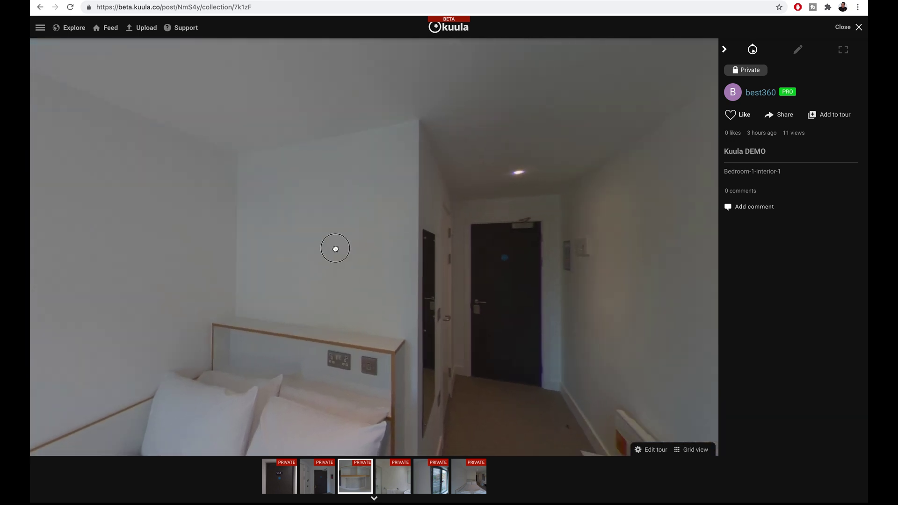
click(402, 256)
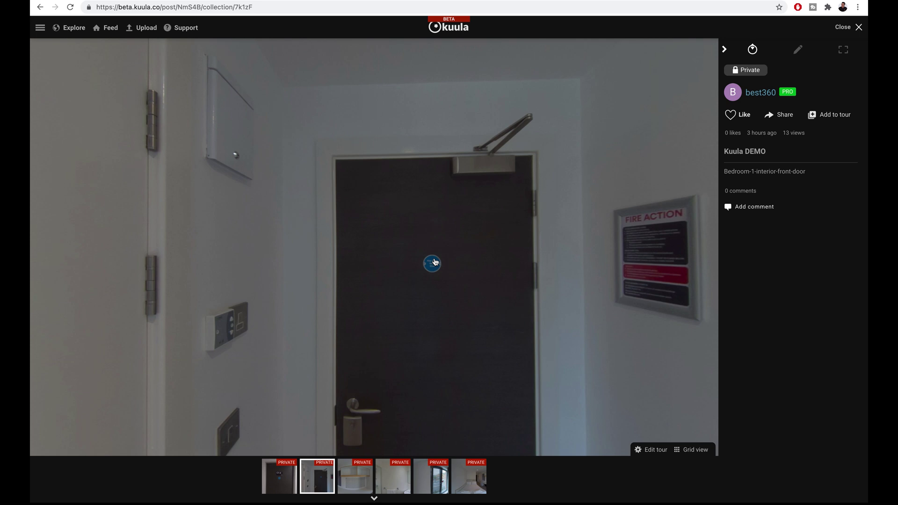
click(434, 262)
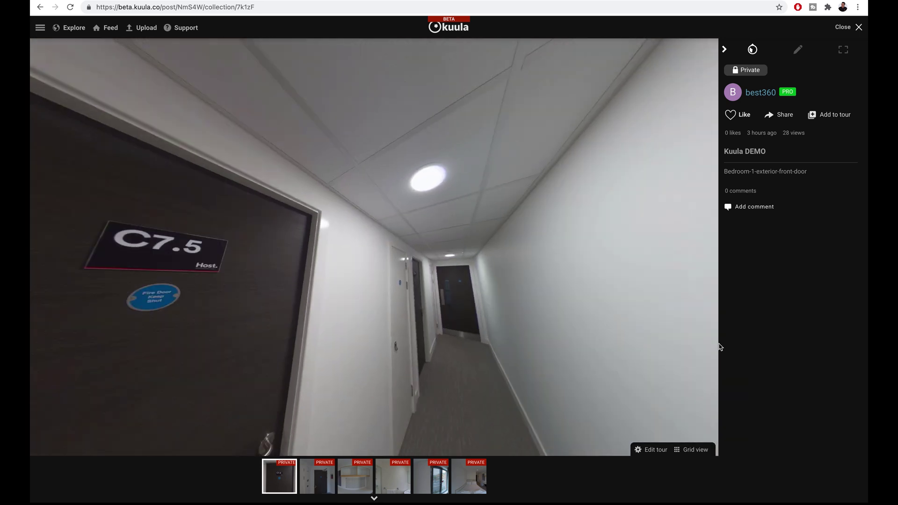
drag(260, 323, 619, 291)
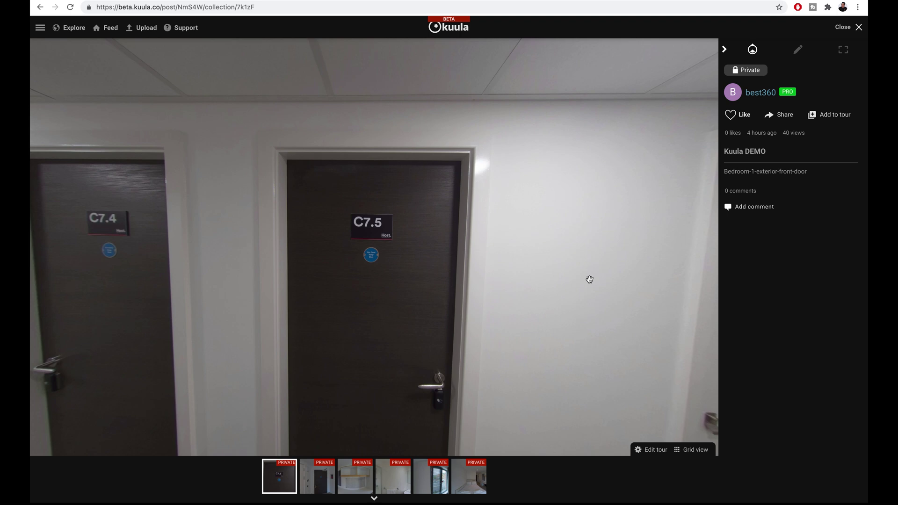
Step: Edit the Bedroom-1-exterior-front-door scene, frame the C7.5 door closely, and replace its thumbnail with a snapshot of that view
click(802, 55)
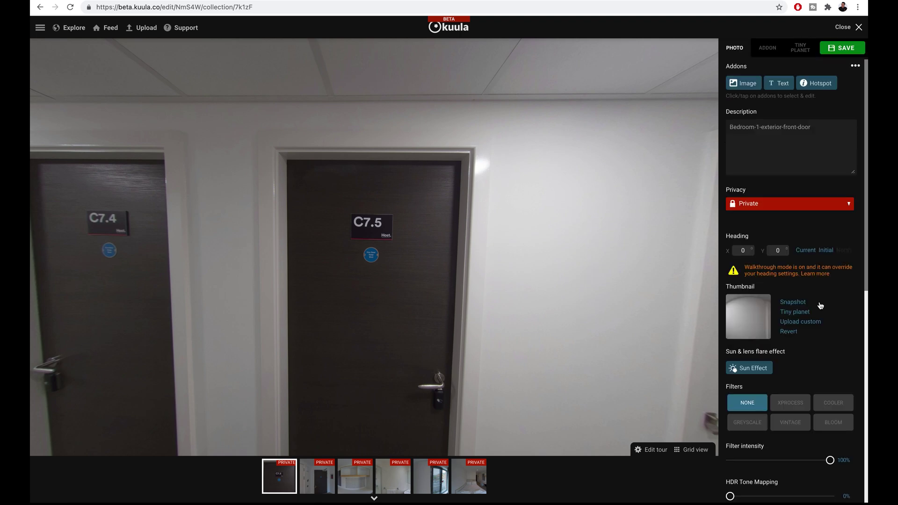
scroll(829, 311, down, 1)
scroll(828, 310, down, 2)
mouse_move(763, 242)
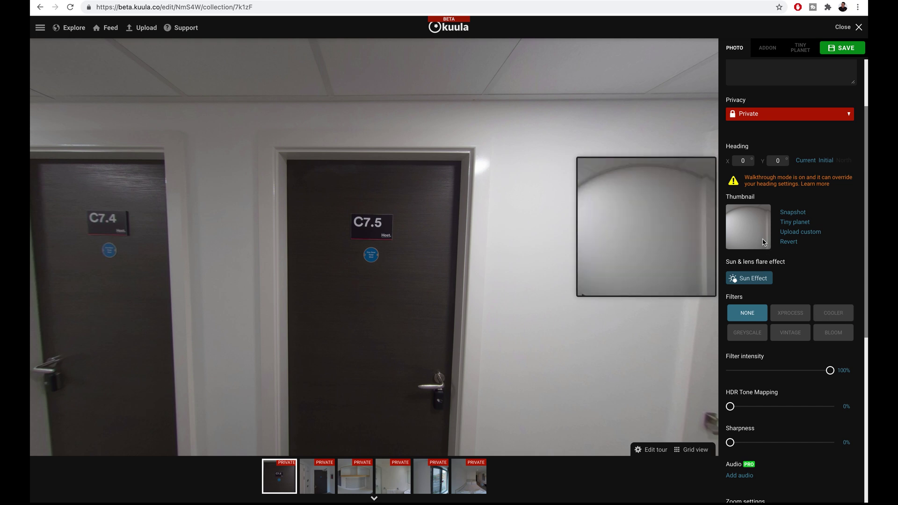
mouse_move(414, 254)
mouse_down()
mouse_move(453, 257)
mouse_move(413, 257)
mouse_up()
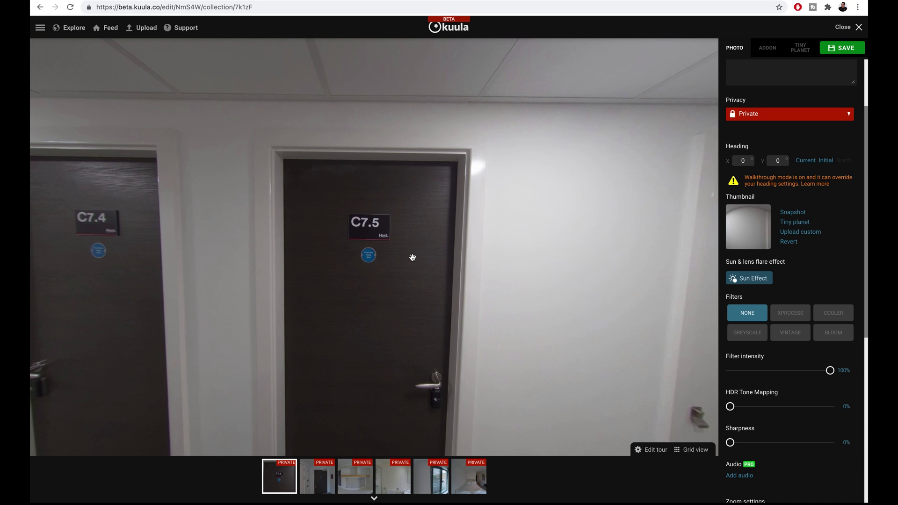
scroll(412, 257, up, 3)
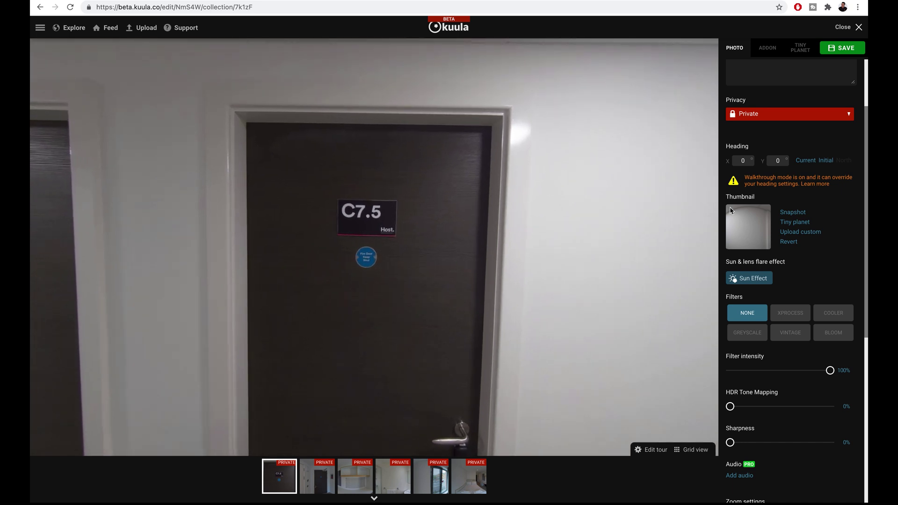
click(789, 213)
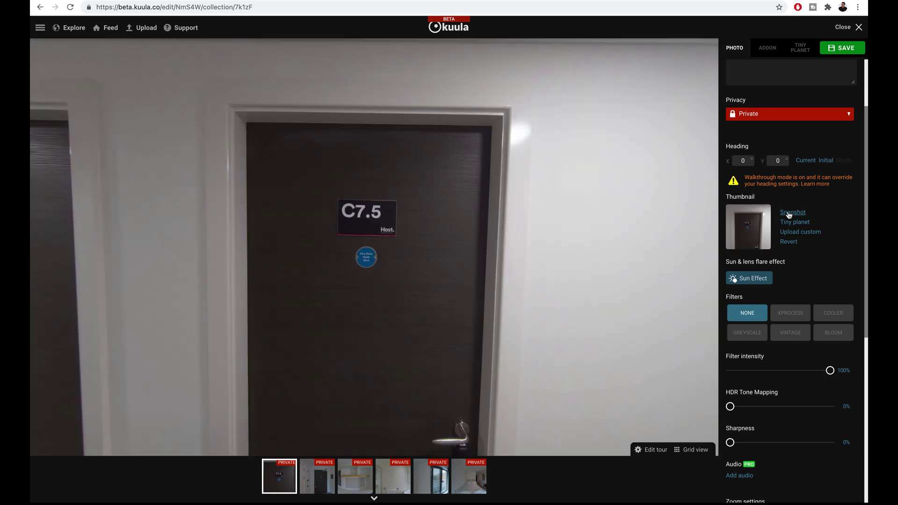
mouse_move(760, 219)
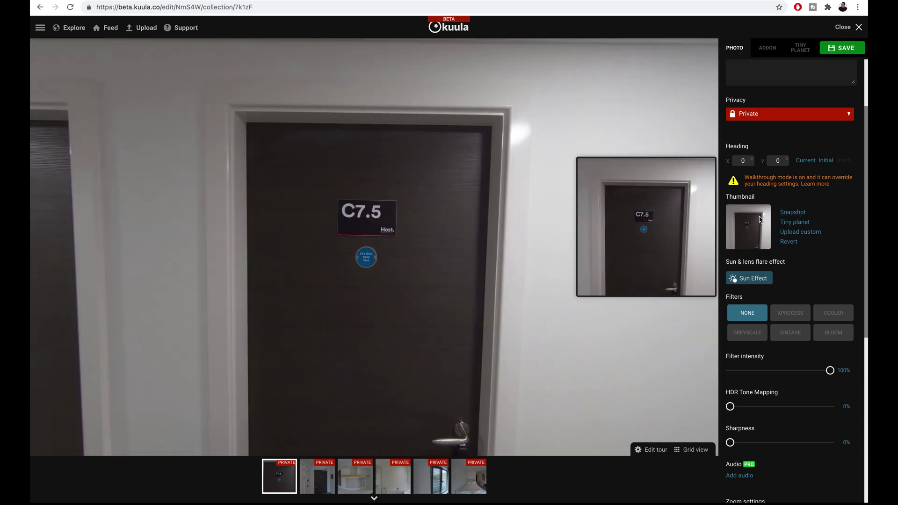
Step: Add a sun effect to the exterior front door scene with 10% intensity and a 5-sided lens flare
click(744, 280)
drag(635, 291, 505, 115)
drag(540, 222, 433, 251)
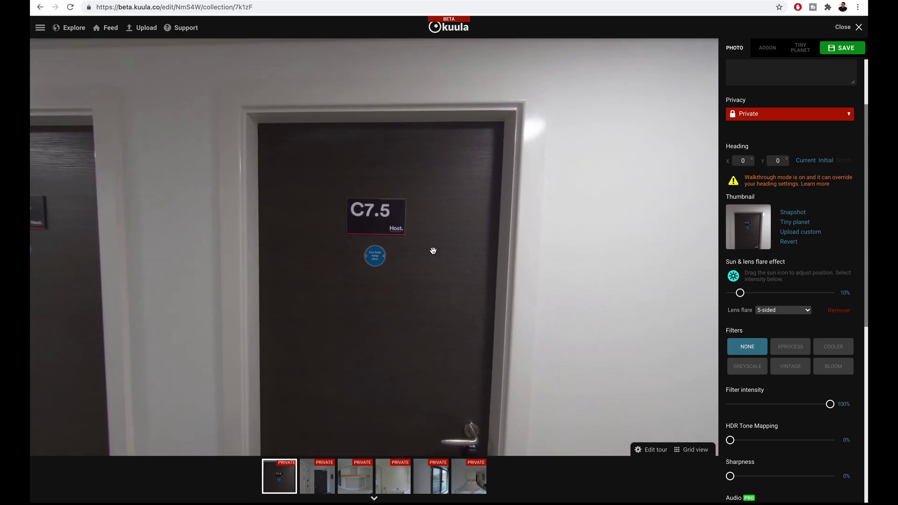
Step: Narrow the scene's zoom range by pulling in both the minimum and maximum limits, keeping the initial zoom at 0
scroll(795, 419, down, 3)
scroll(797, 419, down, 3)
scroll(796, 417, up, 1)
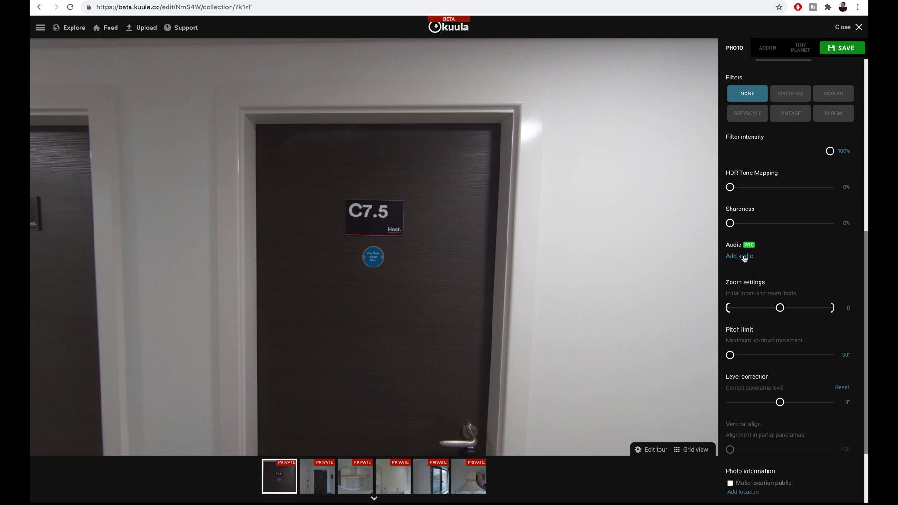
drag(782, 310, 804, 315)
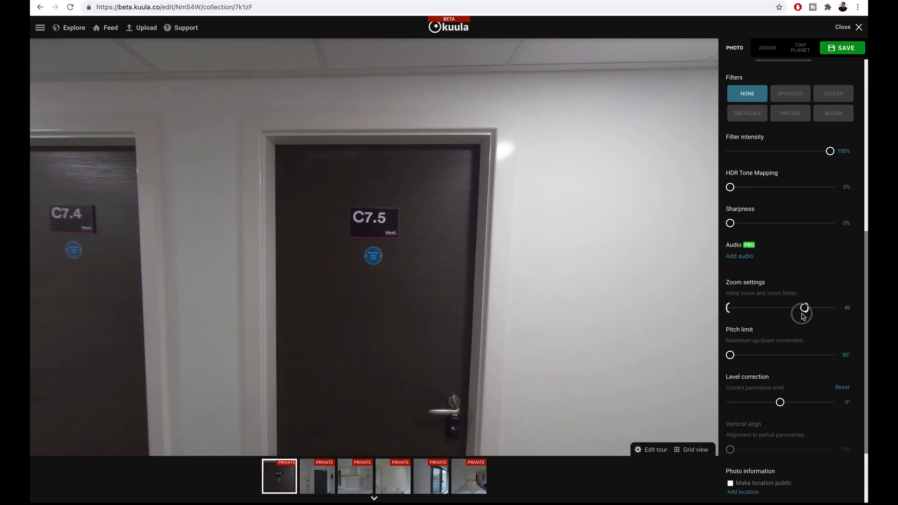
drag(729, 313, 780, 328)
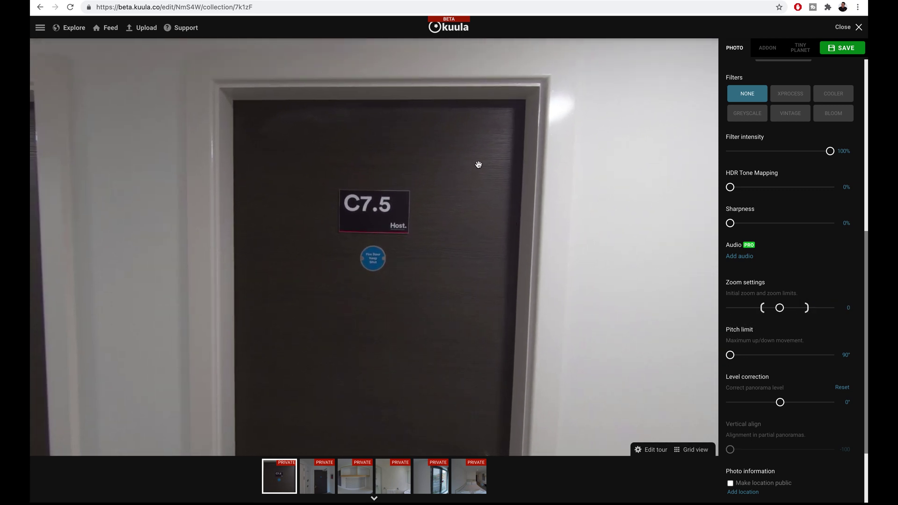
Step: Set the scene's pitch limit to 14° and try looking up and down to check the restricted movement
drag(457, 134, 450, 201)
drag(437, 341, 446, 68)
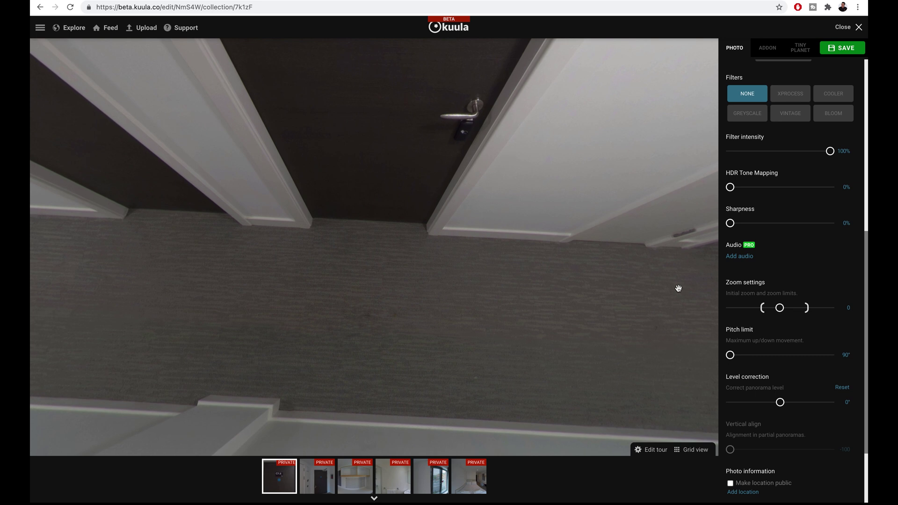
drag(730, 357, 813, 355)
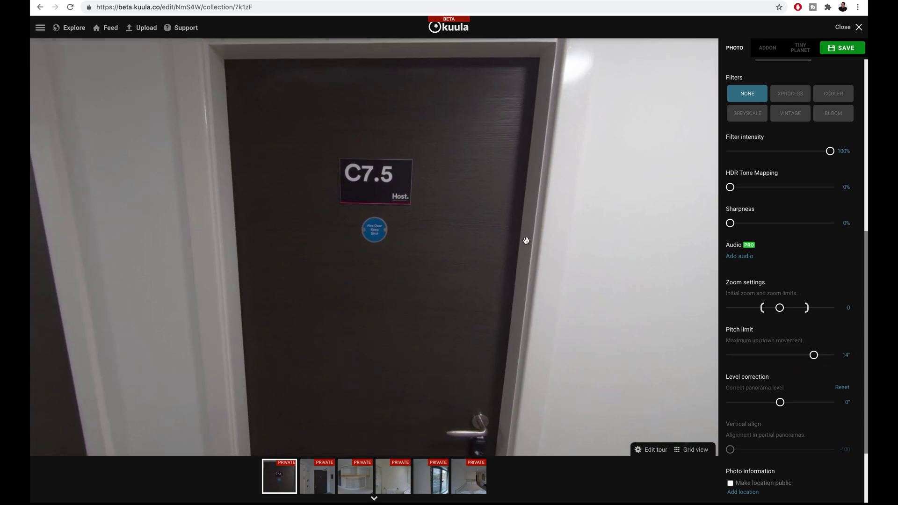
drag(448, 172, 449, 366)
drag(465, 187, 421, 203)
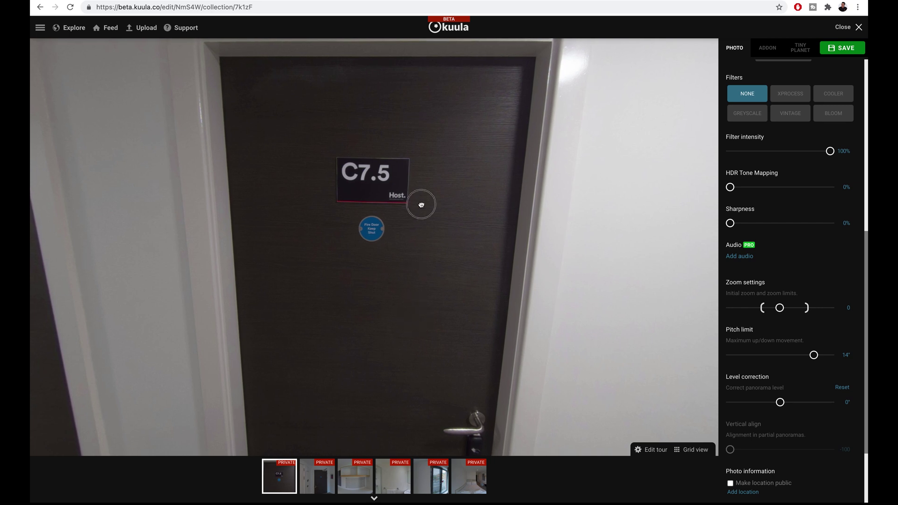
Step: Keep level correction at 0°, enable Make photo data public for the scene, and save it
scroll(754, 368, down, 2)
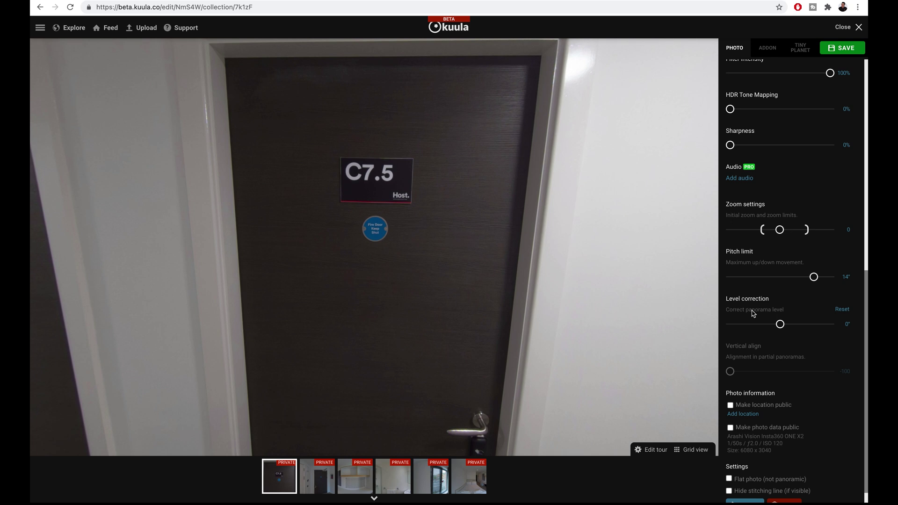
mouse_move(779, 325)
mouse_down()
mouse_move(757, 328)
mouse_move(802, 324)
mouse_move(780, 325)
mouse_up()
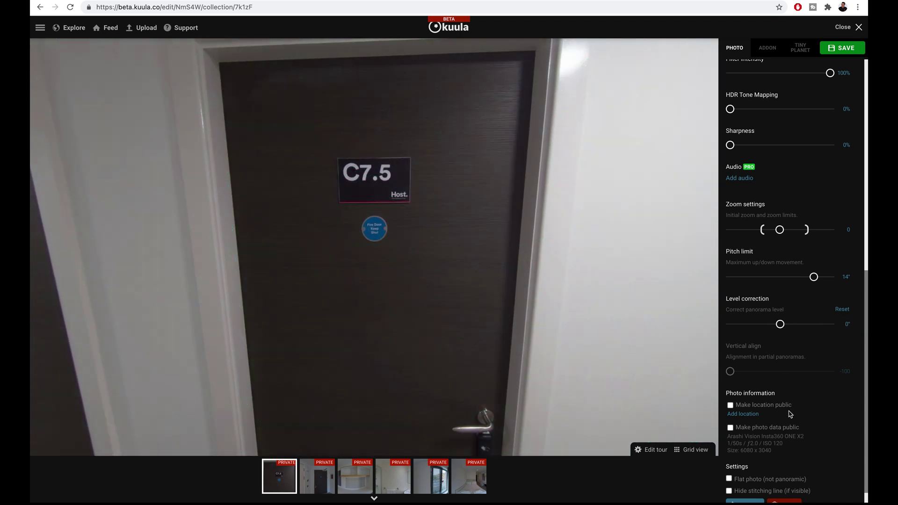
scroll(789, 414, down, 1)
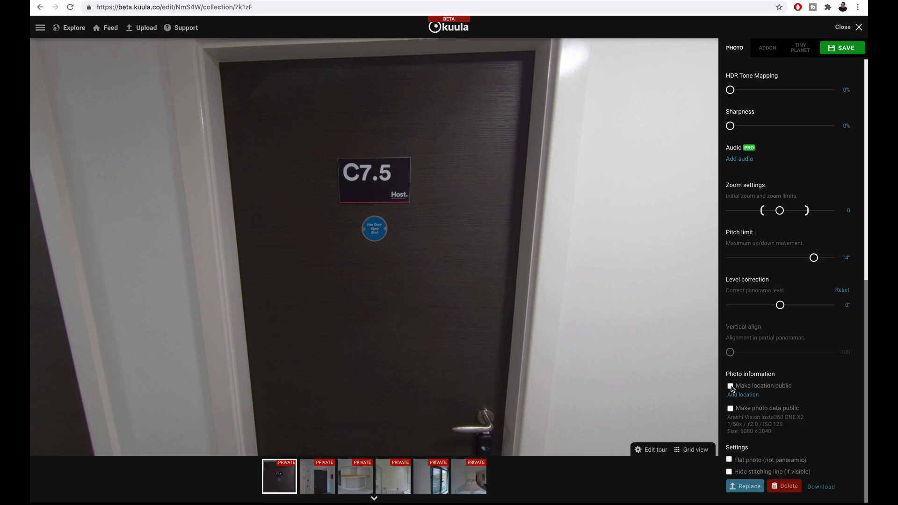
click(731, 409)
click(852, 50)
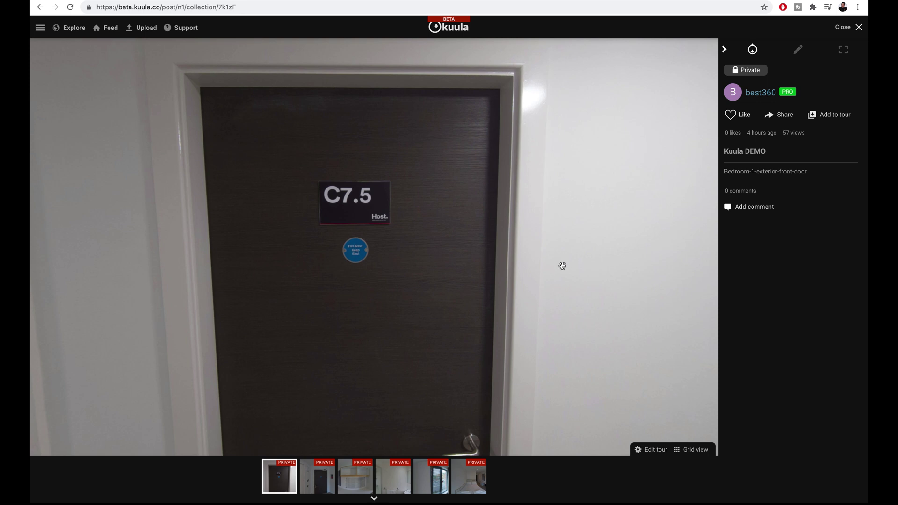
Step: Change the Kuula DEMO tour's privacy to Unlisted in its tour settings, then save and exit
click(653, 451)
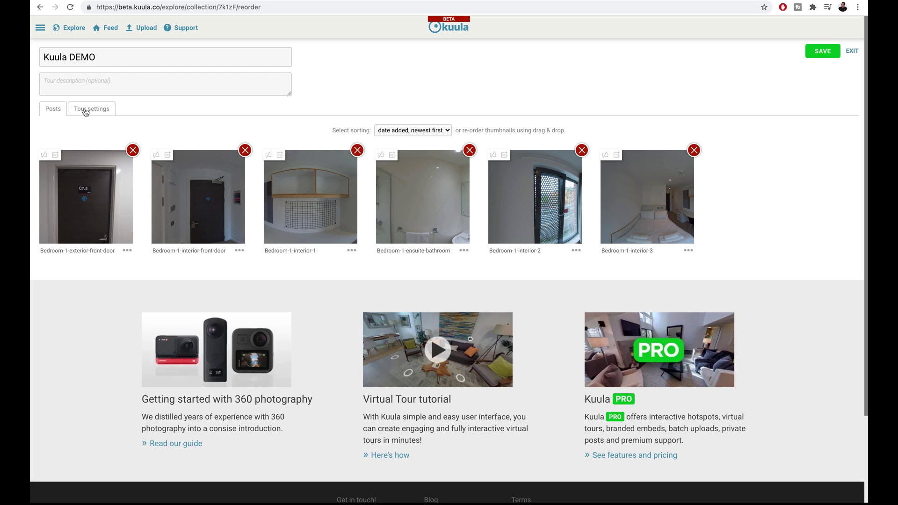
click(85, 112)
click(97, 148)
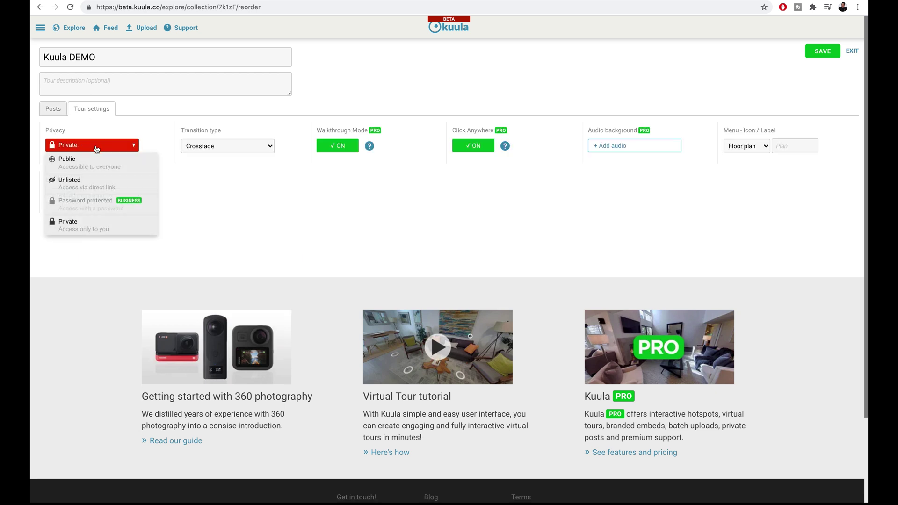
click(124, 190)
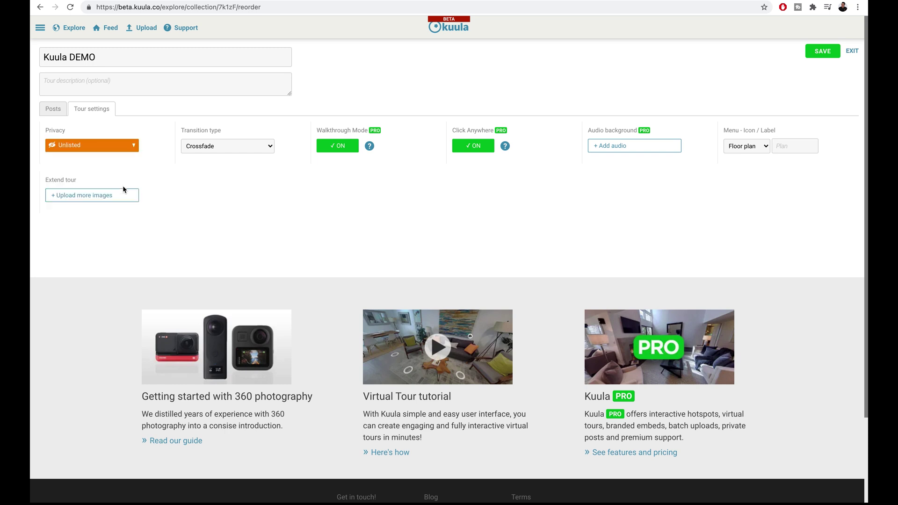
click(822, 53)
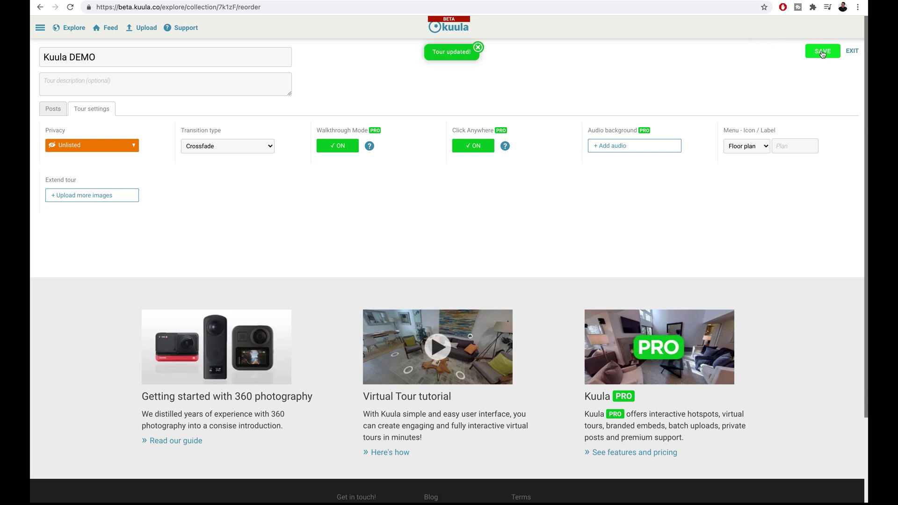
click(854, 52)
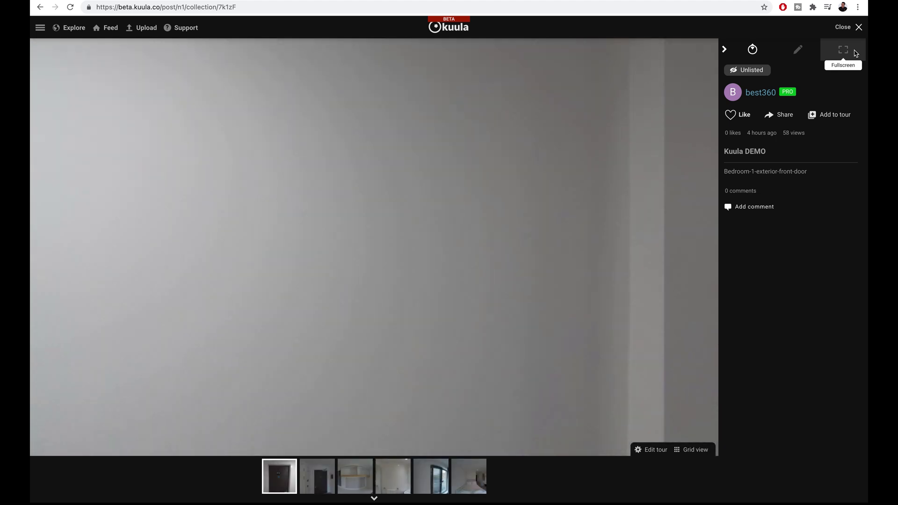
Step: Open the export editor for the tour's link and embed code, and play the preview, turning it to face the corridor
click(780, 117)
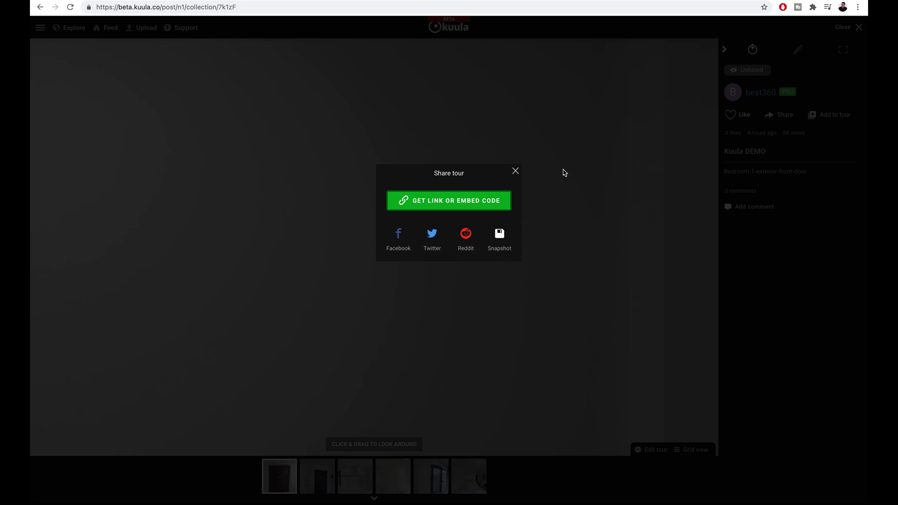
click(479, 201)
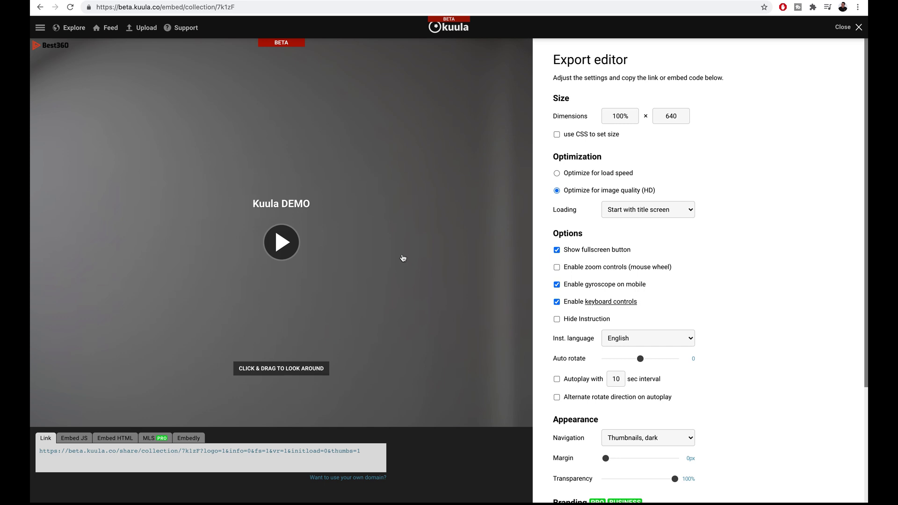
click(294, 243)
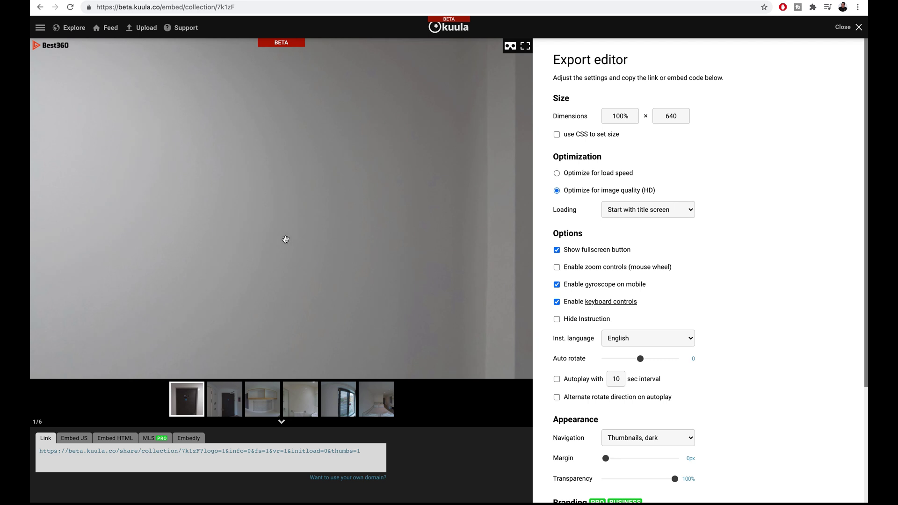
click(452, 247)
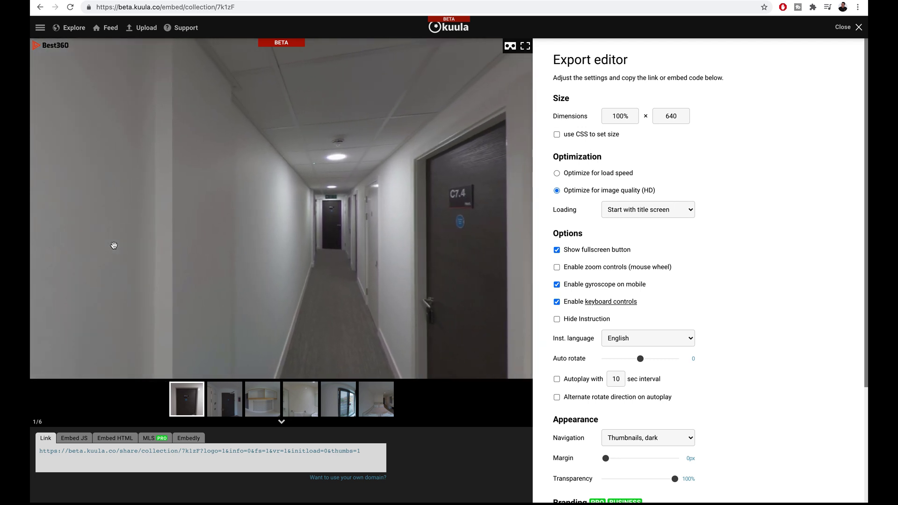
drag(640, 361, 640, 361)
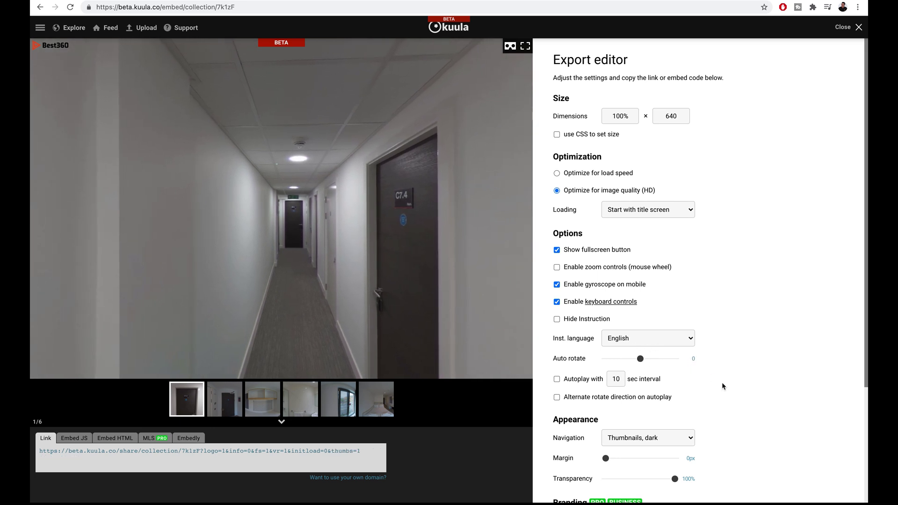
Step: In the export branding, set the logo size to 212% and choose No logo at all
scroll(722, 382, down, 3)
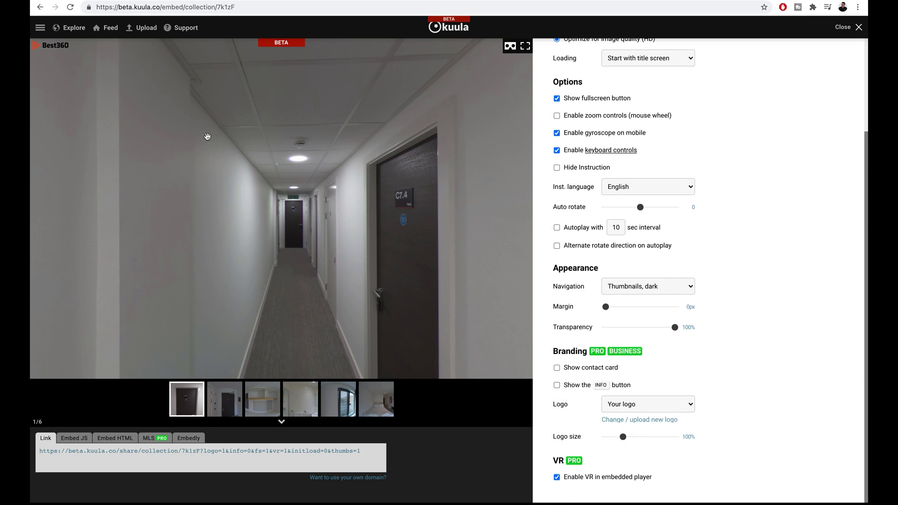
click(622, 438)
drag(621, 438, 661, 439)
click(667, 407)
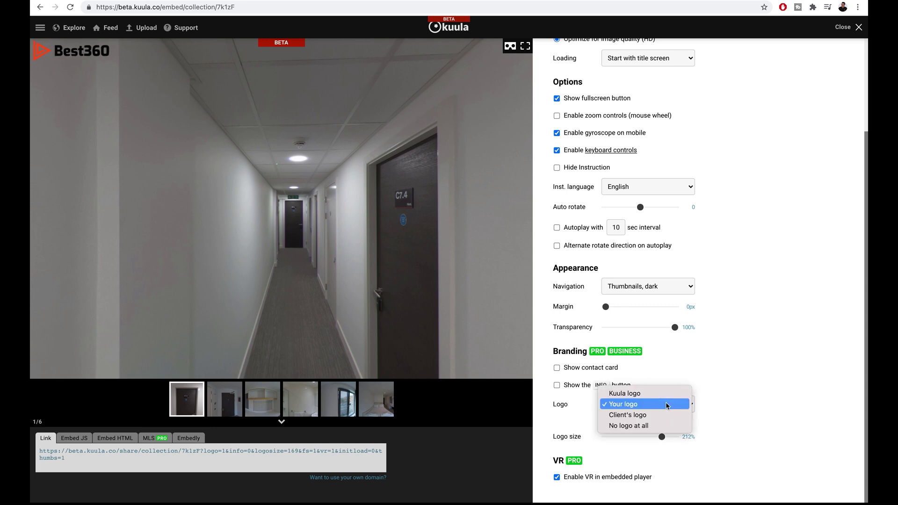
click(662, 426)
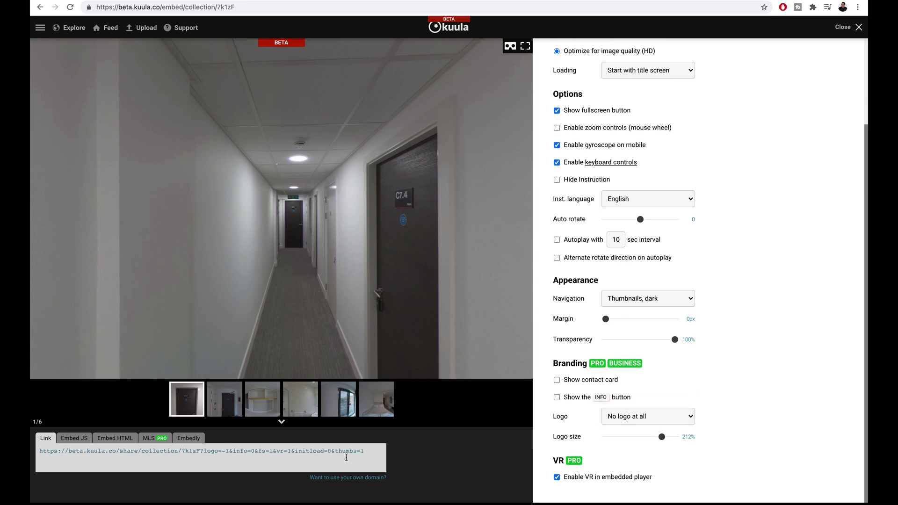
Step: Copy the tour's share link, then copy its HTML embed code
click(333, 451)
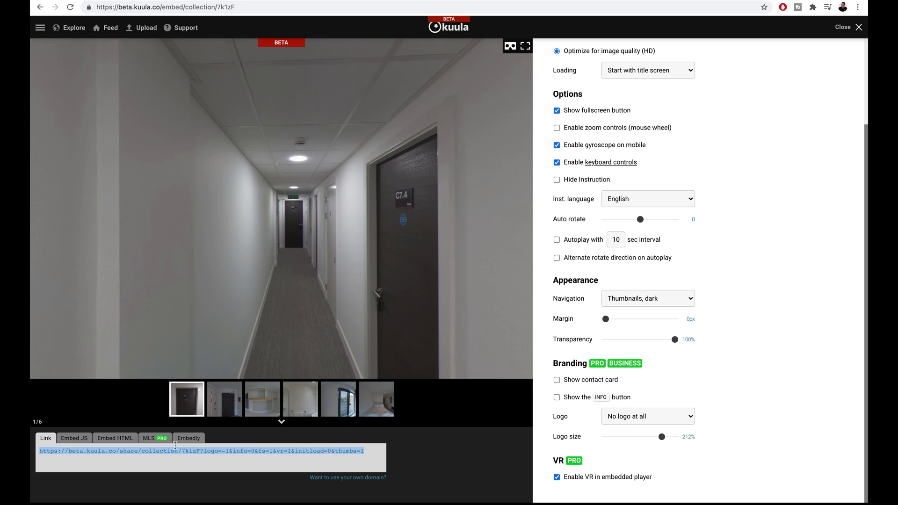
click(118, 439)
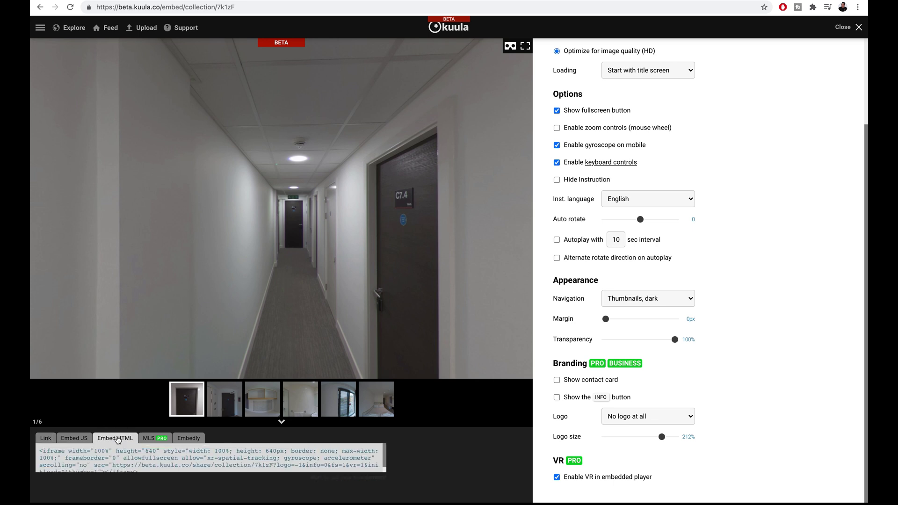
click(129, 457)
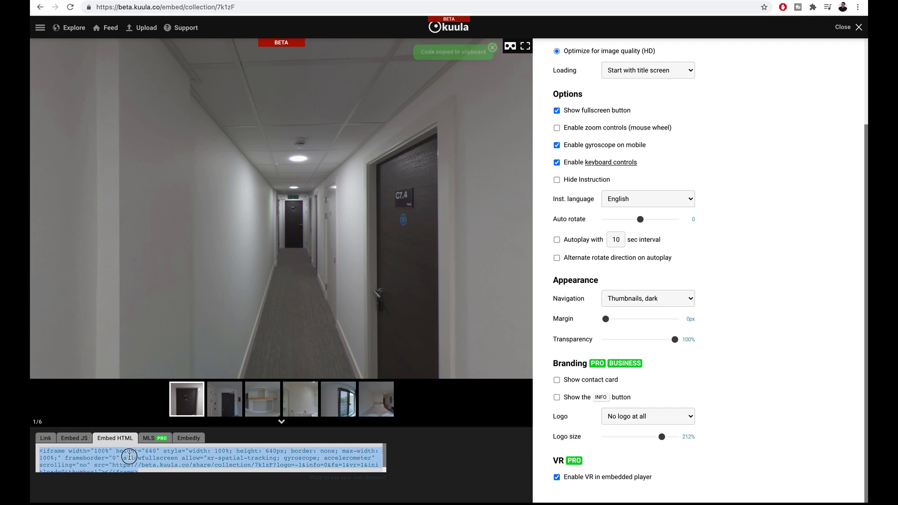